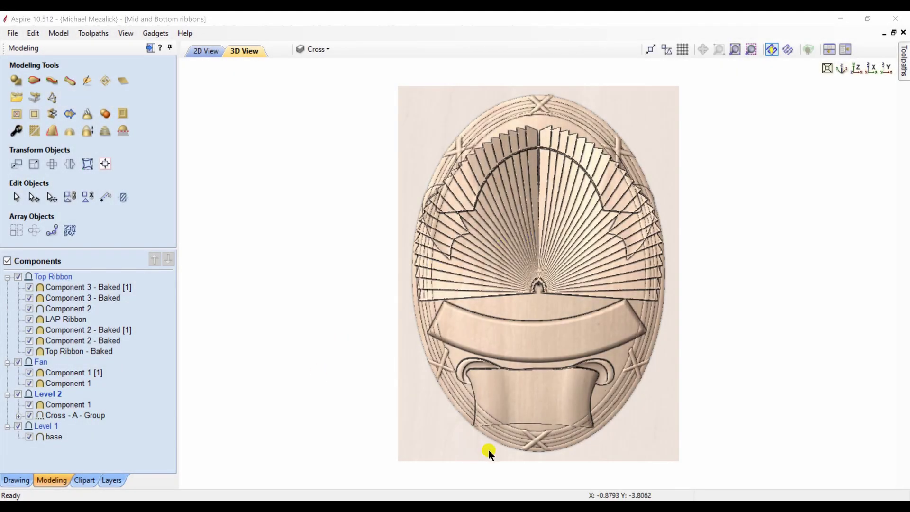
- Switch to the top view and hide the Top Ribbon, Fan and Level 2 levels
{"action": "scroll", "coordinate": [546, 445], "scroll_direction": "up", "scroll_amount": 1}
{"action": "left_click_drag", "start_coordinate": [567, 452], "coordinate": [543, 407]}
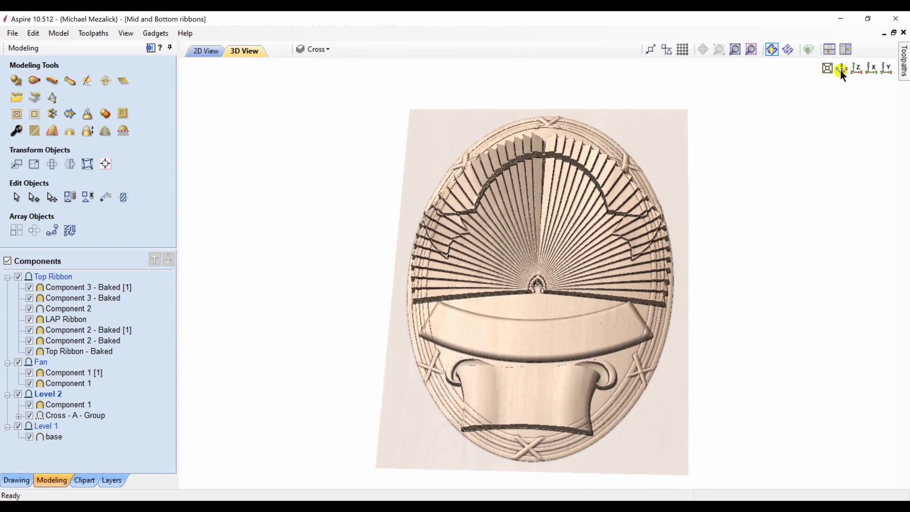
{"action": "left_click", "coordinate": [858, 69]}
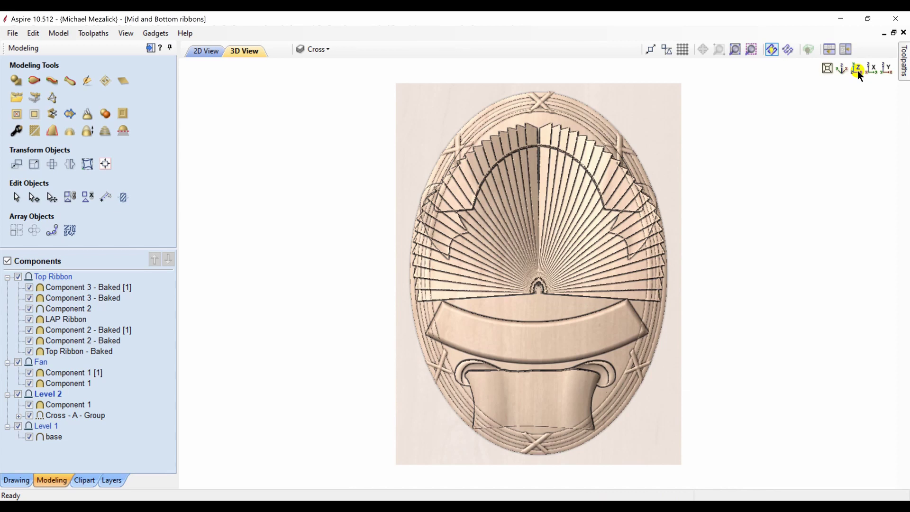
{"action": "left_click", "coordinate": [18, 277]}
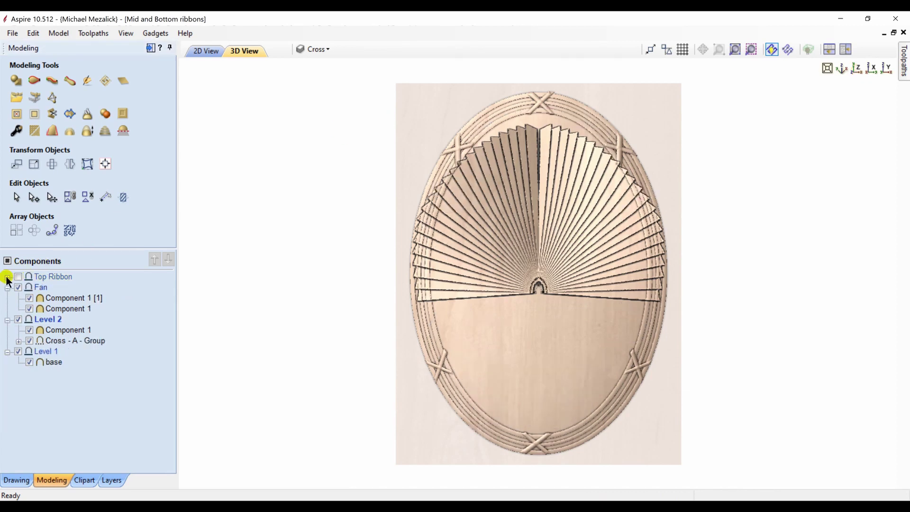
{"action": "left_click", "coordinate": [18, 287]}
{"action": "left_click", "coordinate": [18, 320]}
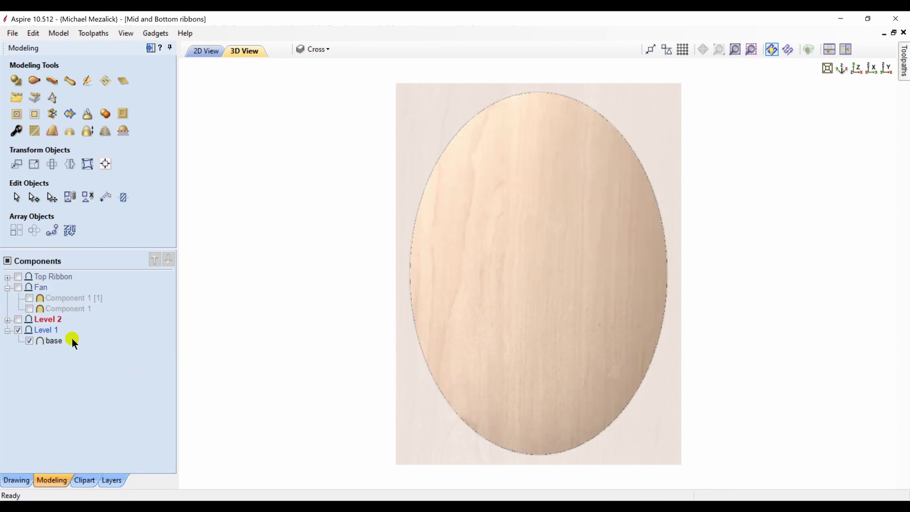
- Inspect the bare Level 1 base, then make Level 2 and the Fan visible again
{"action": "left_click", "coordinate": [48, 330]}
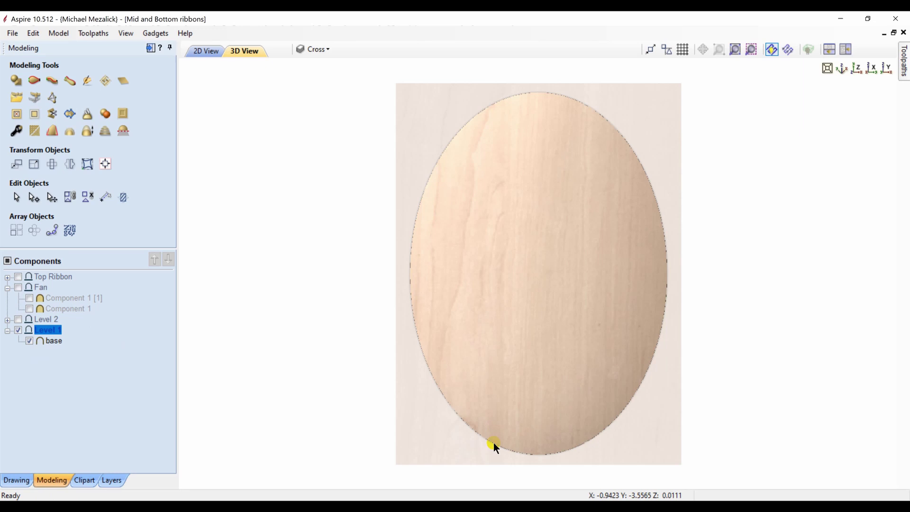
{"action": "mouse_move", "coordinate": [493, 442]}
{"action": "left_mouse_down"}
{"action": "mouse_move", "coordinate": [525, 290]}
{"action": "mouse_move", "coordinate": [503, 393]}
{"action": "mouse_move", "coordinate": [512, 289]}
{"action": "mouse_move", "coordinate": [502, 432]}
{"action": "left_mouse_up"}
{"action": "left_click", "coordinate": [17, 320]}
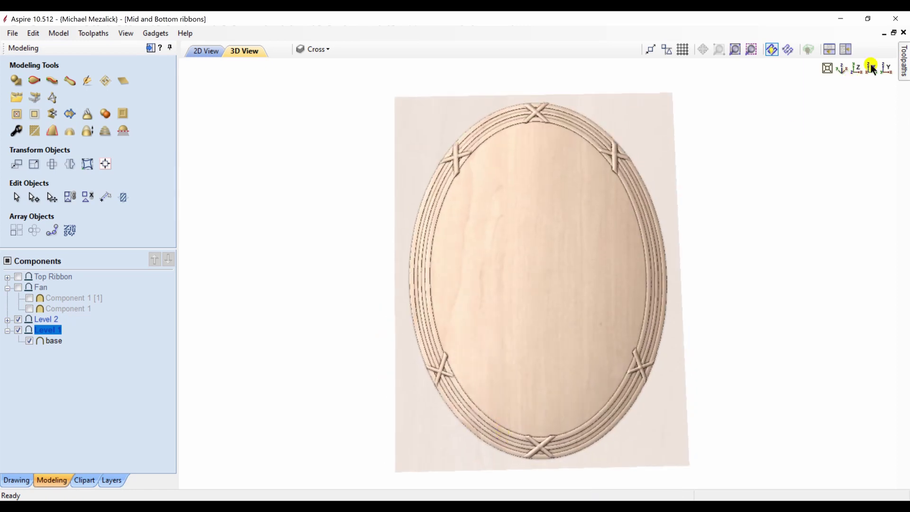
{"action": "left_click", "coordinate": [856, 68]}
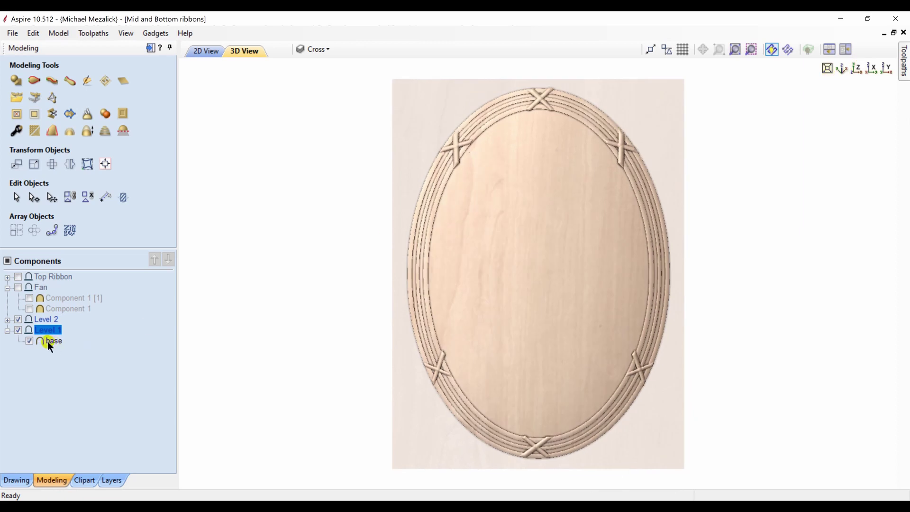
{"action": "left_click", "coordinate": [8, 320]}
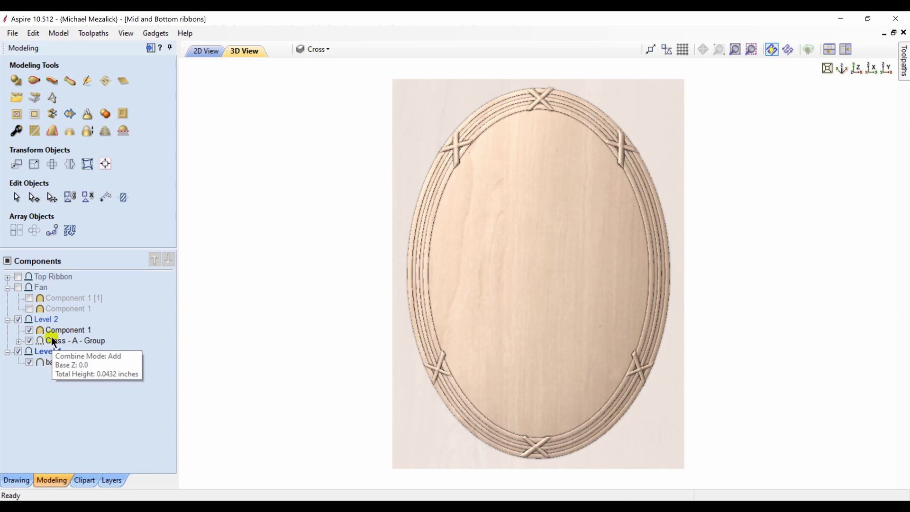
{"action": "left_click", "coordinate": [19, 287]}
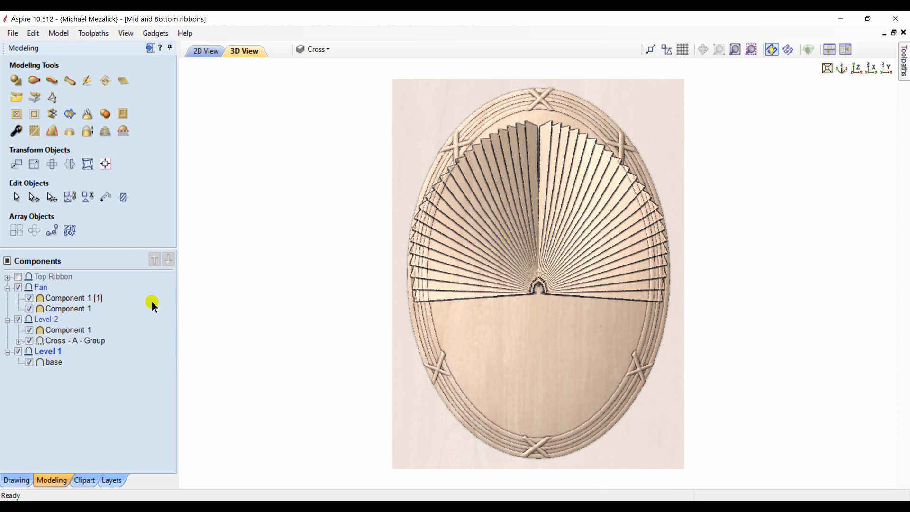
- Set the Fan level's combine mode to Subtract and inspect the result
{"action": "left_click", "coordinate": [43, 287]}
{"action": "right_click", "coordinate": [43, 287]}
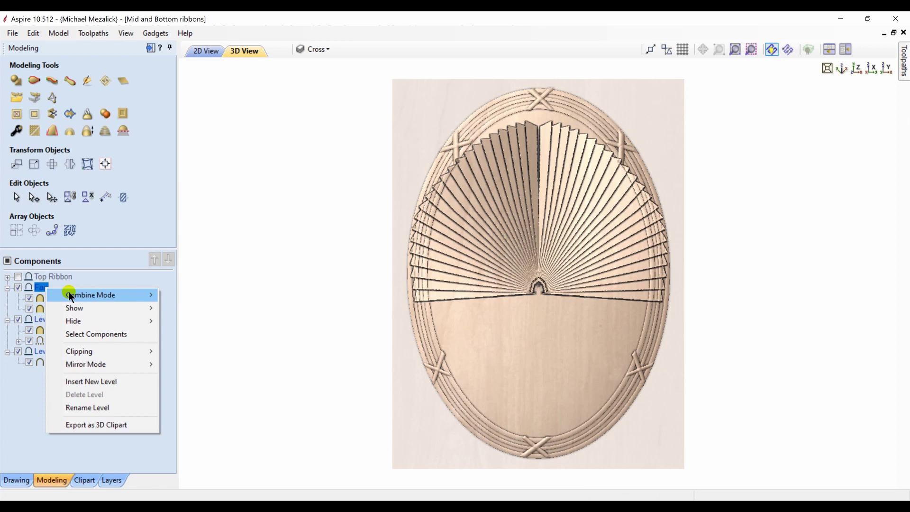
{"action": "mouse_move", "coordinate": [69, 291]}
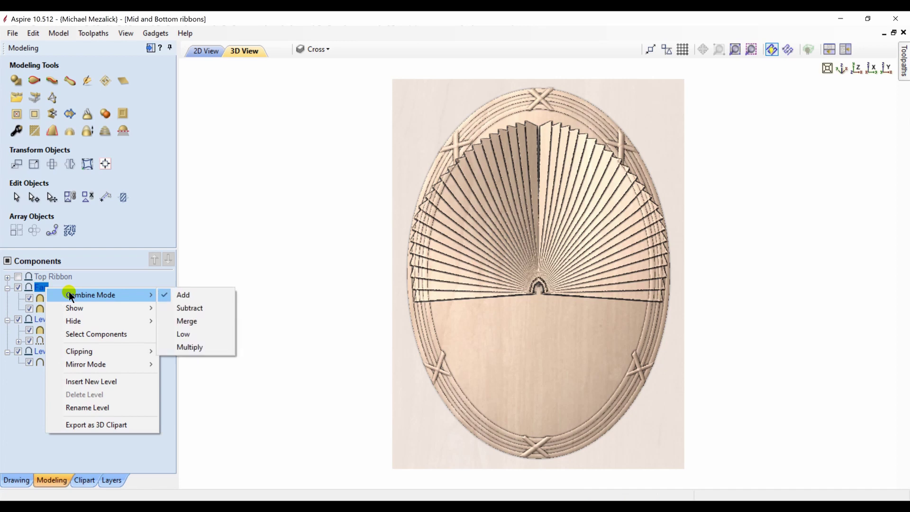
{"action": "left_click", "coordinate": [180, 306]}
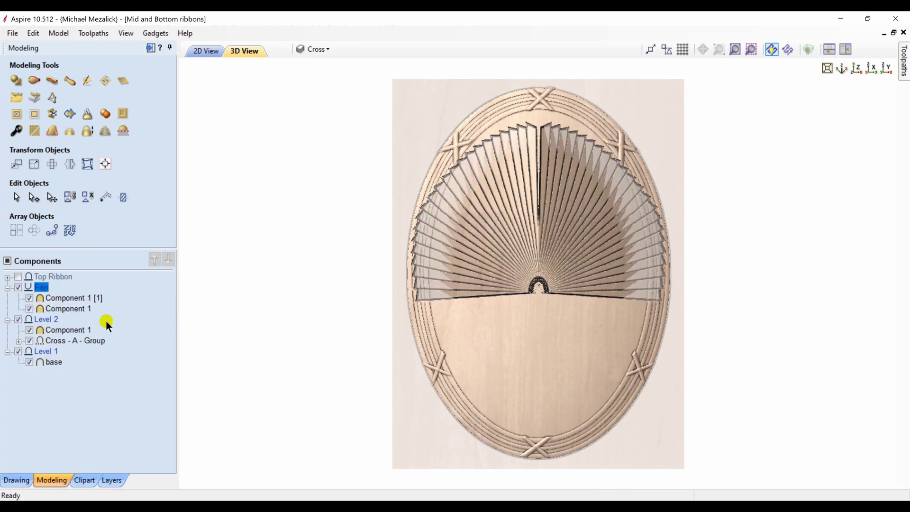
{"action": "left_click_drag", "start_coordinate": [299, 367], "coordinate": [492, 252]}
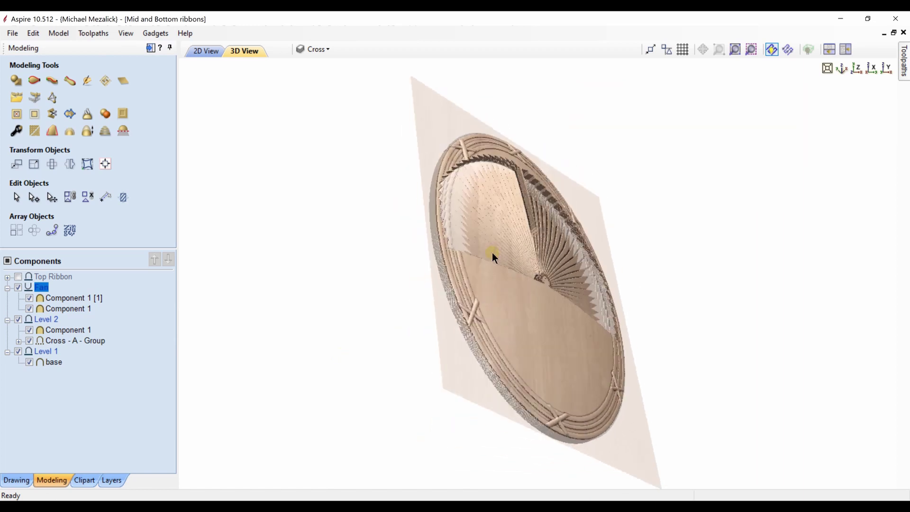
- Compare the Fan level in Merge and then Low combine modes
{"action": "right_click", "coordinate": [45, 288]}
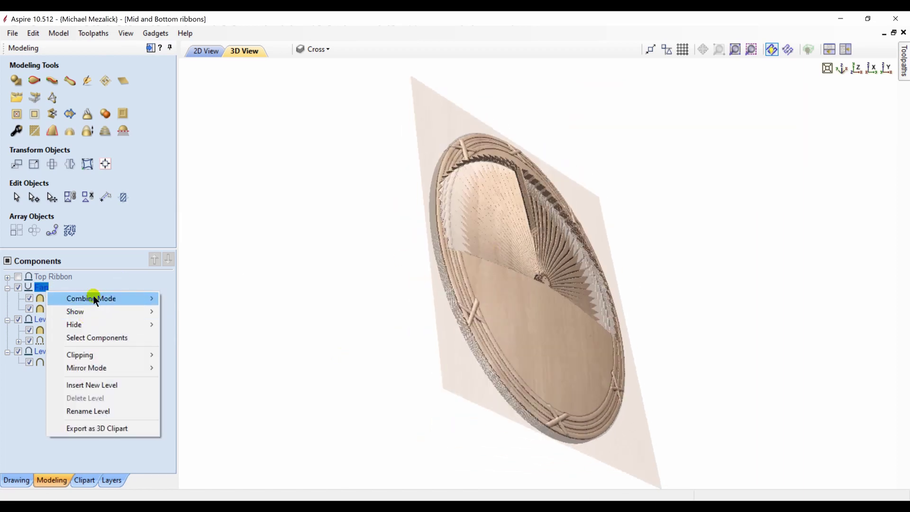
{"action": "mouse_move", "coordinate": [154, 298]}
{"action": "left_click", "coordinate": [181, 325]}
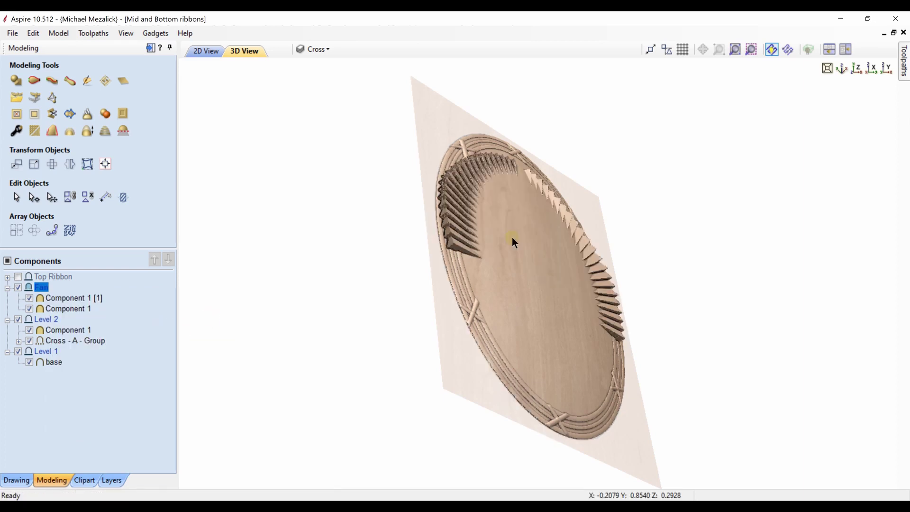
{"action": "left_click_drag", "start_coordinate": [443, 240], "coordinate": [378, 269]}
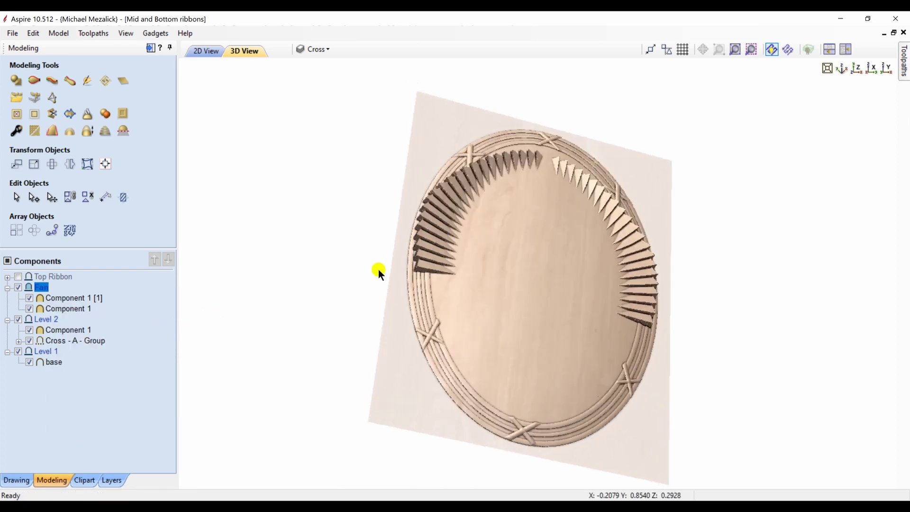
{"action": "right_click", "coordinate": [44, 288]}
{"action": "mouse_move", "coordinate": [78, 291]}
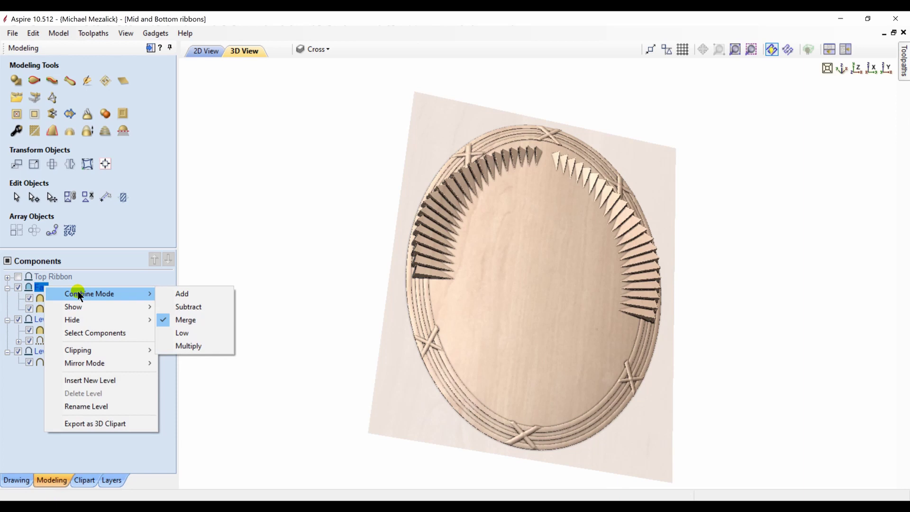
{"action": "left_click", "coordinate": [177, 331]}
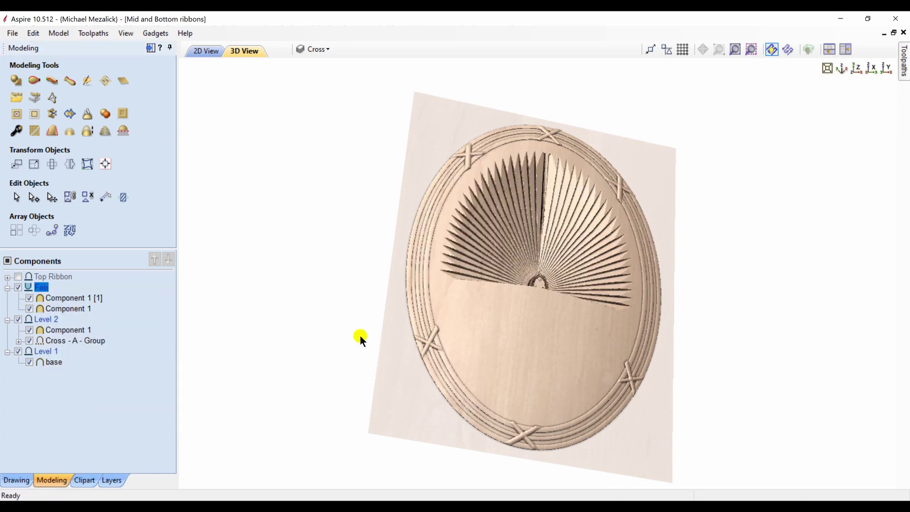
{"action": "left_click_drag", "start_coordinate": [468, 354], "coordinate": [743, 110]}
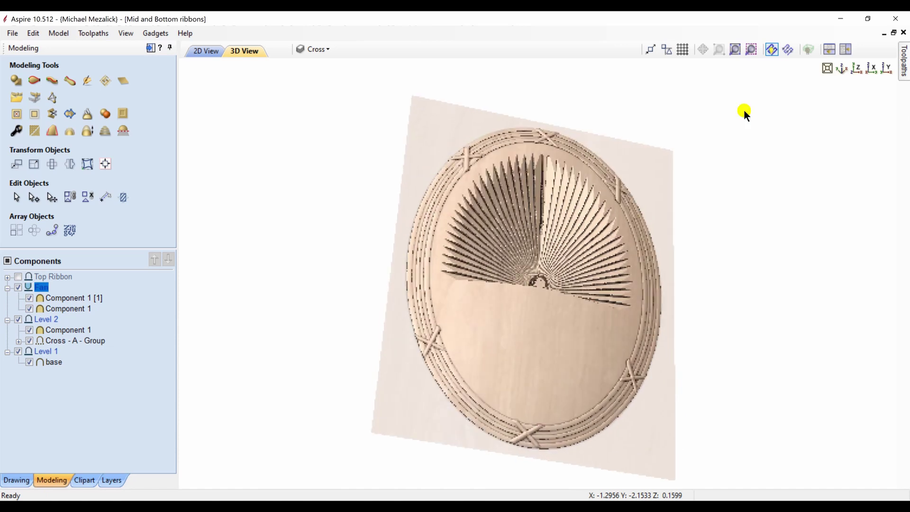
{"action": "left_click", "coordinate": [855, 67]}
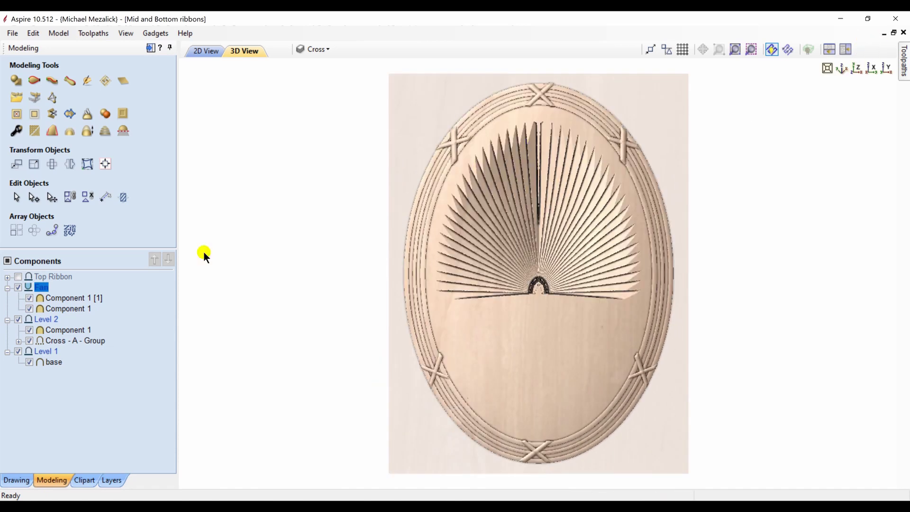
- Set the Fan level's combine mode back to Merge
{"action": "left_click", "coordinate": [38, 287]}
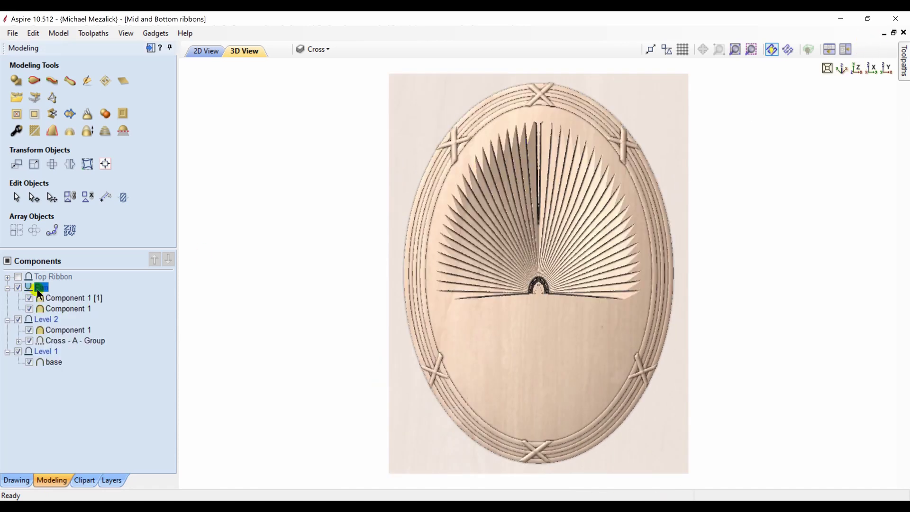
{"action": "right_click", "coordinate": [38, 290]}
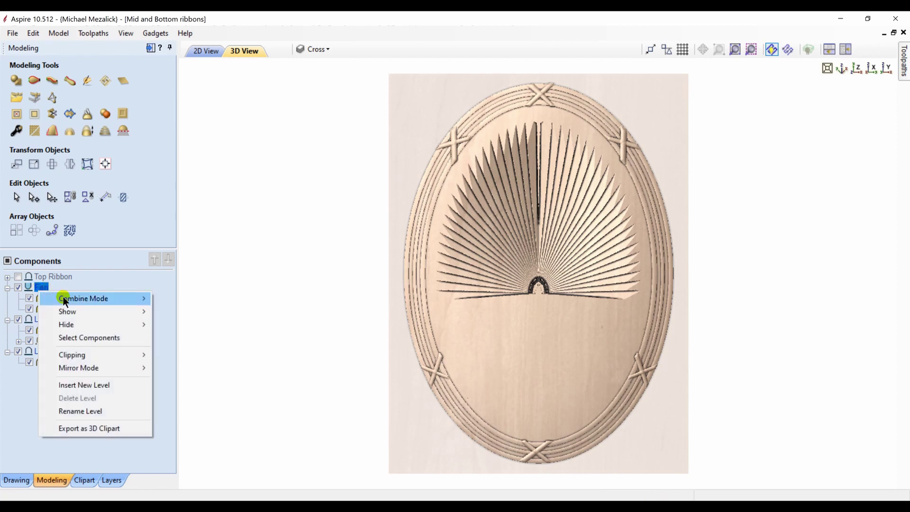
{"action": "mouse_move", "coordinate": [76, 298]}
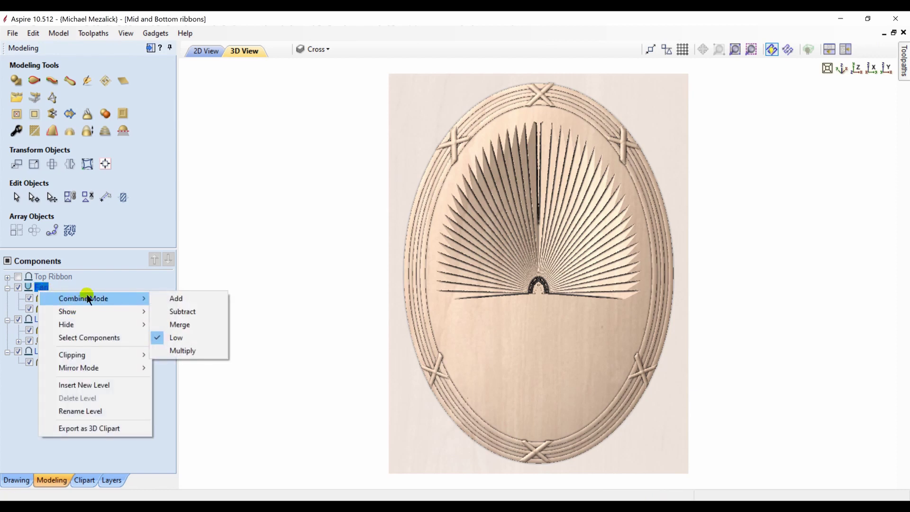
{"action": "left_click", "coordinate": [179, 324]}
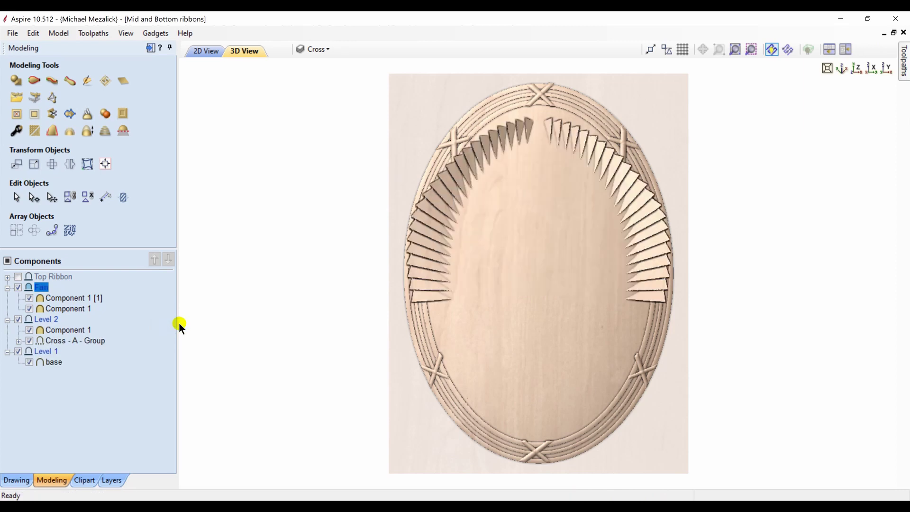
- Copy the base component and move the copy into the Fan level
{"action": "left_click", "coordinate": [52, 362]}
{"action": "right_click", "coordinate": [53, 361]}
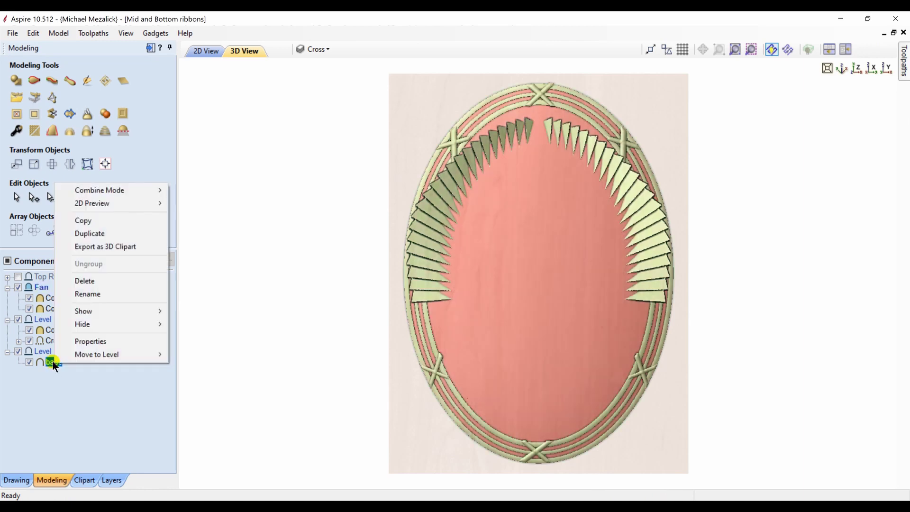
{"action": "left_click", "coordinate": [86, 234]}
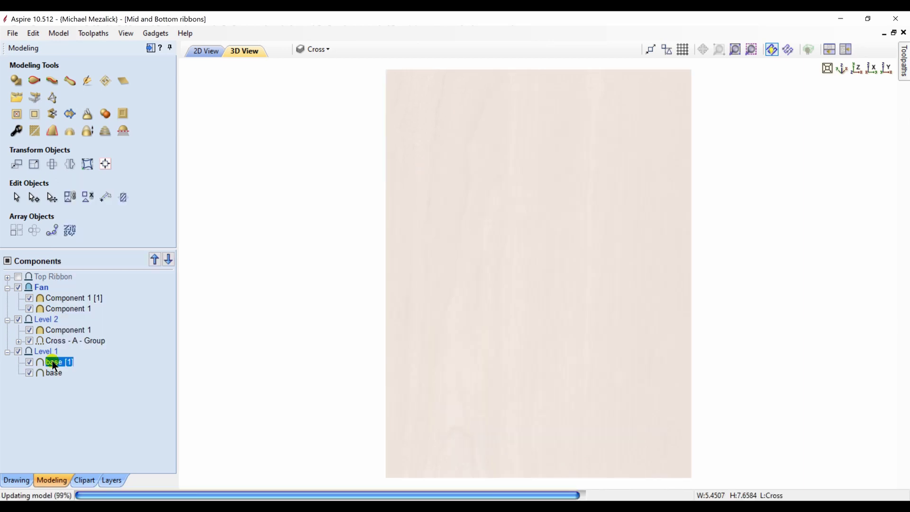
{"action": "left_click_drag", "start_coordinate": [52, 361], "coordinate": [52, 313]}
- Bake the two fan halves into one component with Add combine mode
{"action": "left_click", "coordinate": [55, 309]}
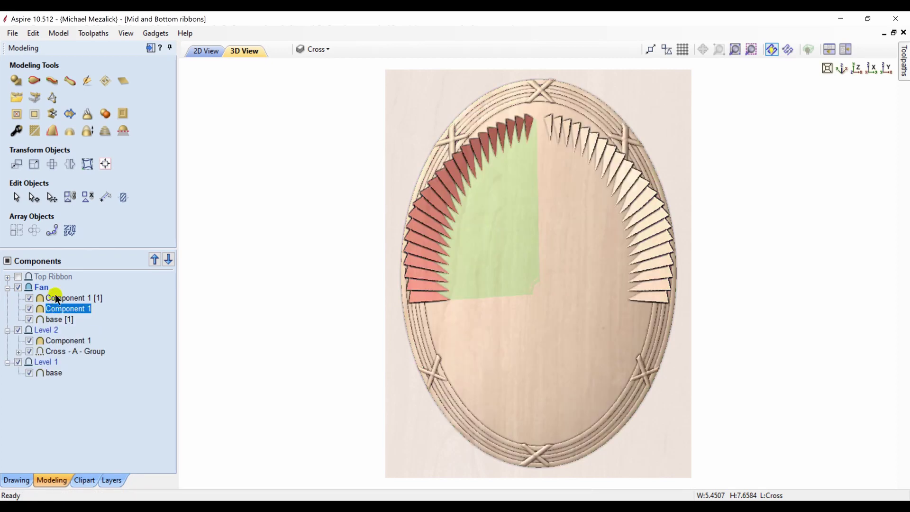
{"action": "left_click", "coordinate": [56, 297], "text": "ctrl"}
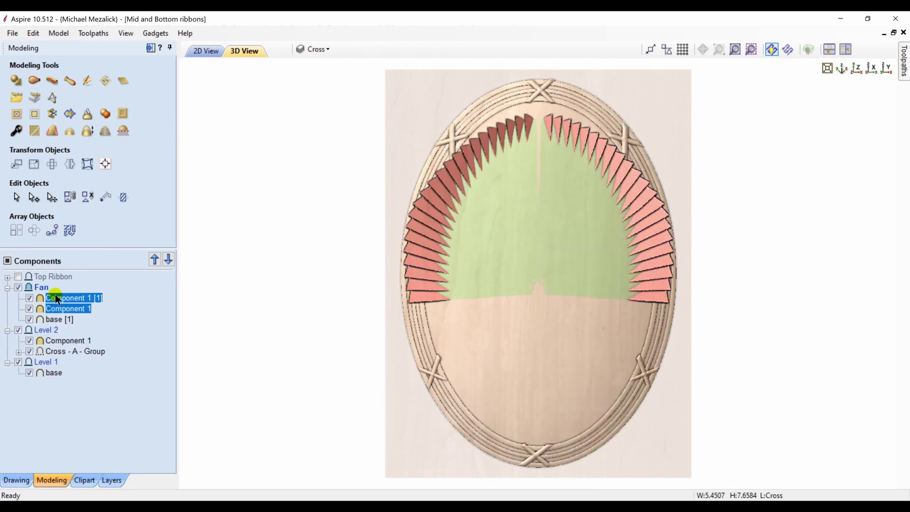
{"action": "left_click", "coordinate": [87, 117]}
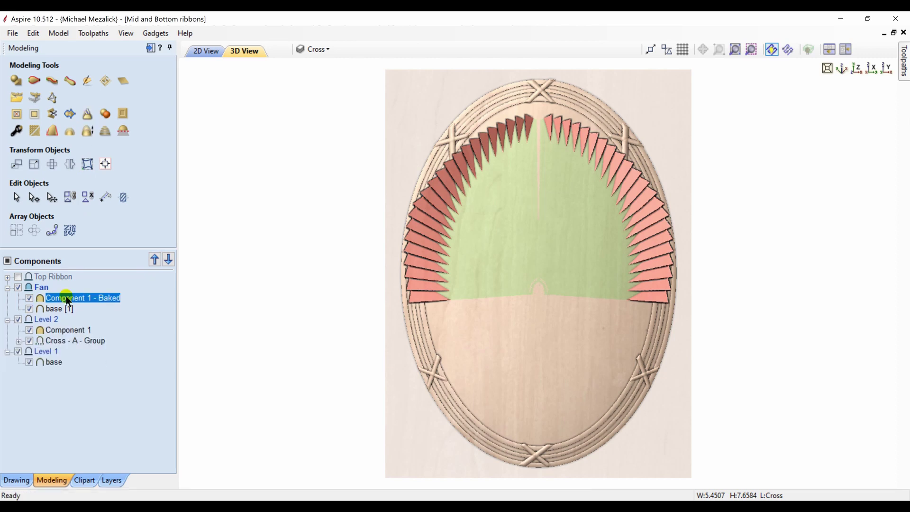
{"action": "right_click", "coordinate": [66, 299]}
{"action": "mouse_move", "coordinate": [95, 303]}
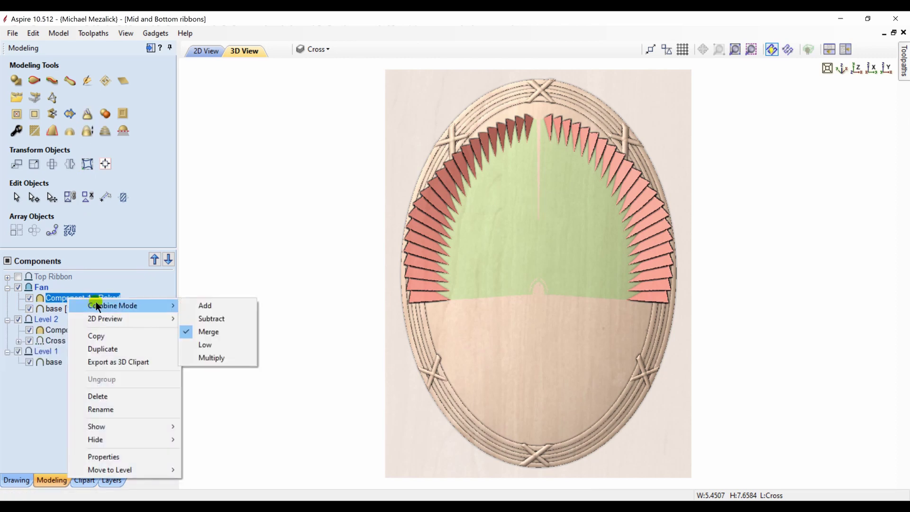
{"action": "left_click", "coordinate": [205, 307]}
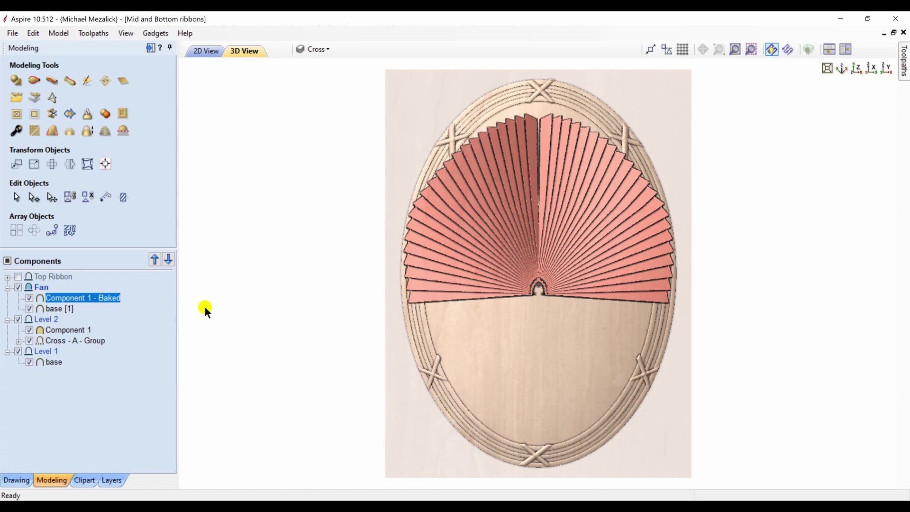
- Set Component 1 - Baked's base height to -0.1 inches
{"action": "left_click_drag", "start_coordinate": [522, 435], "coordinate": [522, 283]}
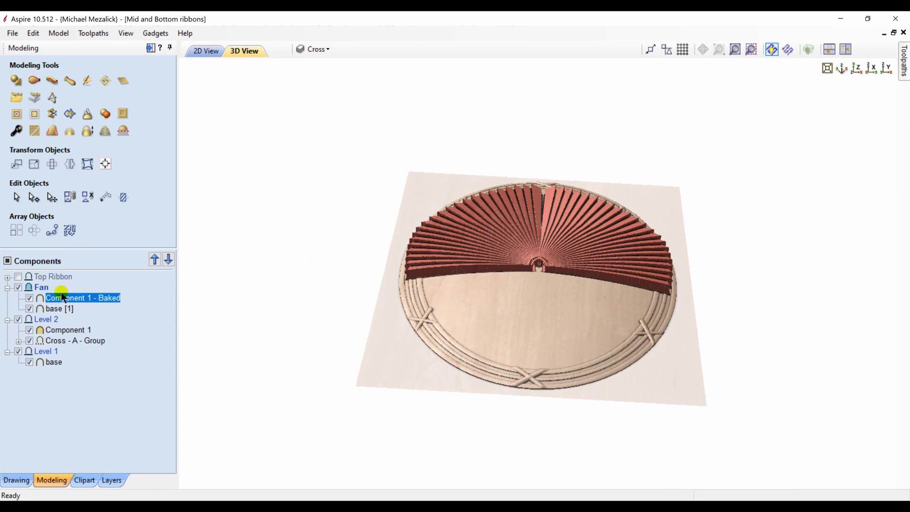
{"action": "left_click", "coordinate": [18, 134]}
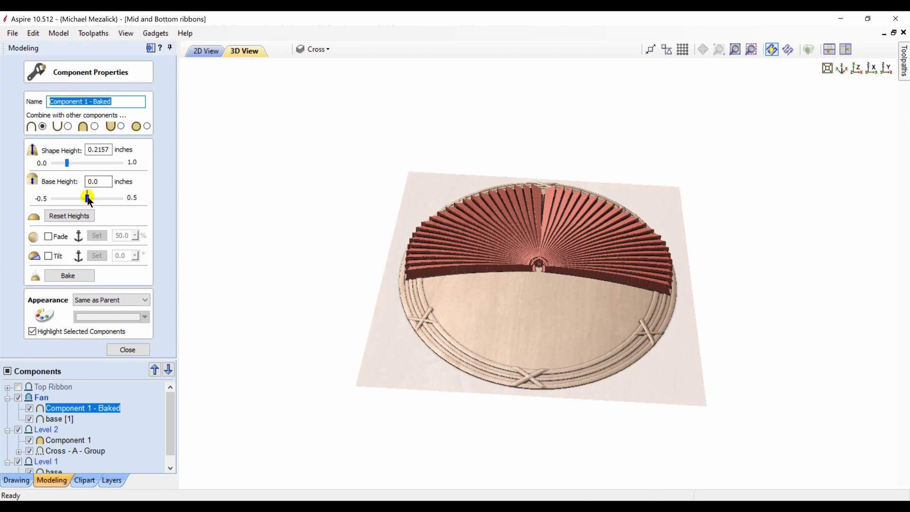
{"action": "left_click_drag", "start_coordinate": [88, 197], "coordinate": [81, 200]}
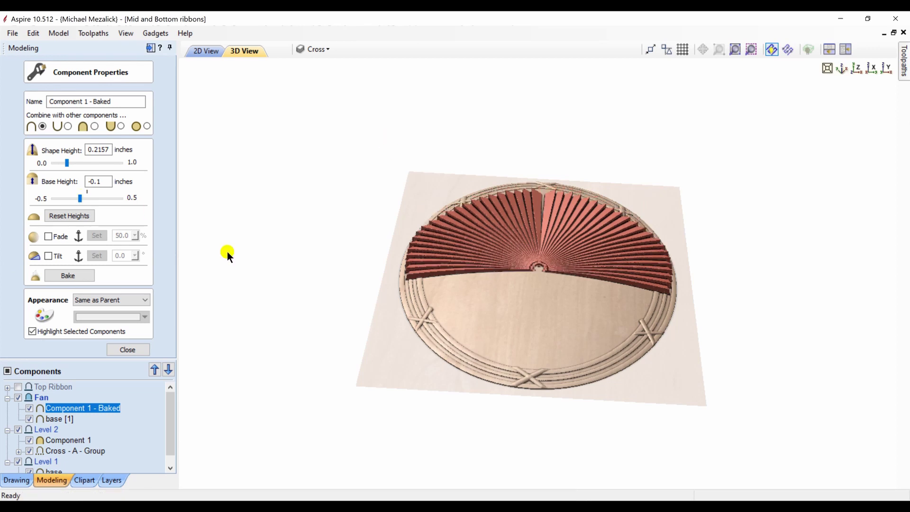
{"action": "left_click", "coordinate": [127, 349]}
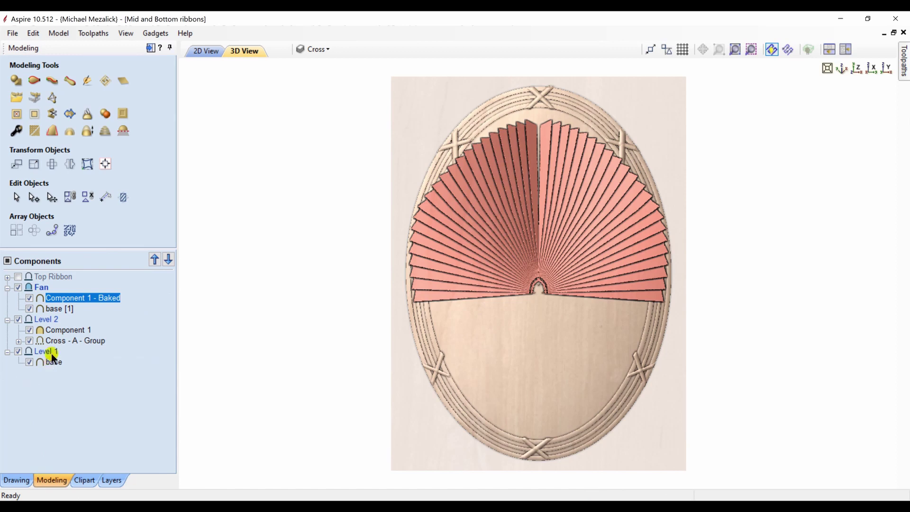
{"action": "mouse_move", "coordinate": [49, 342]}
{"action": "mouse_move", "coordinate": [49, 298]}
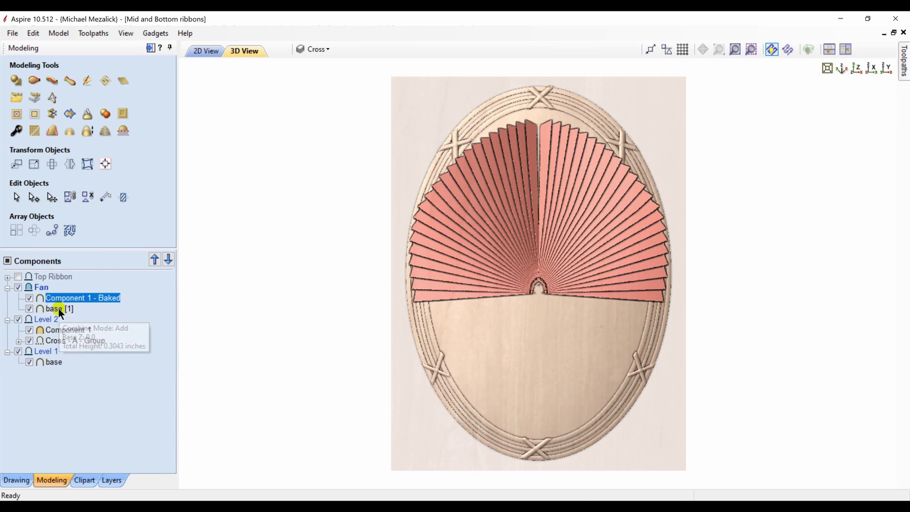
{"action": "left_click", "coordinate": [59, 309]}
{"action": "mouse_move", "coordinate": [40, 287]}
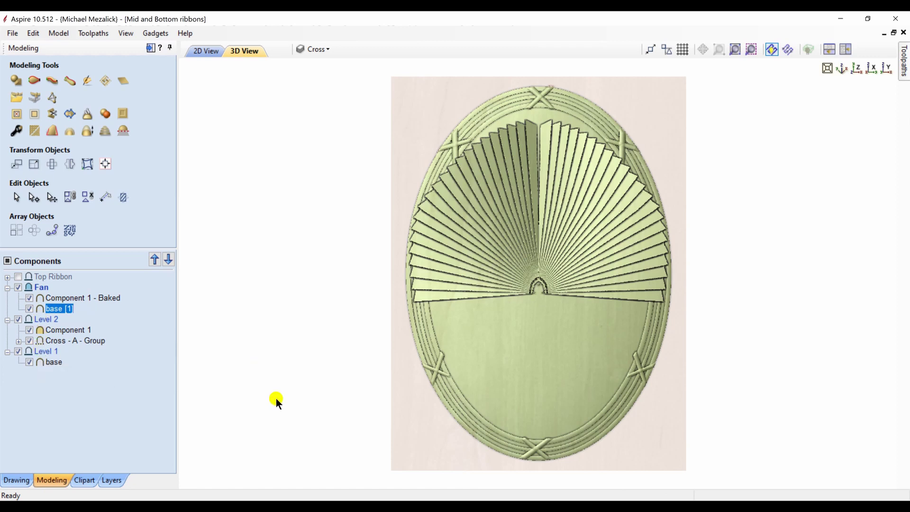
{"action": "left_click", "coordinate": [165, 423]}
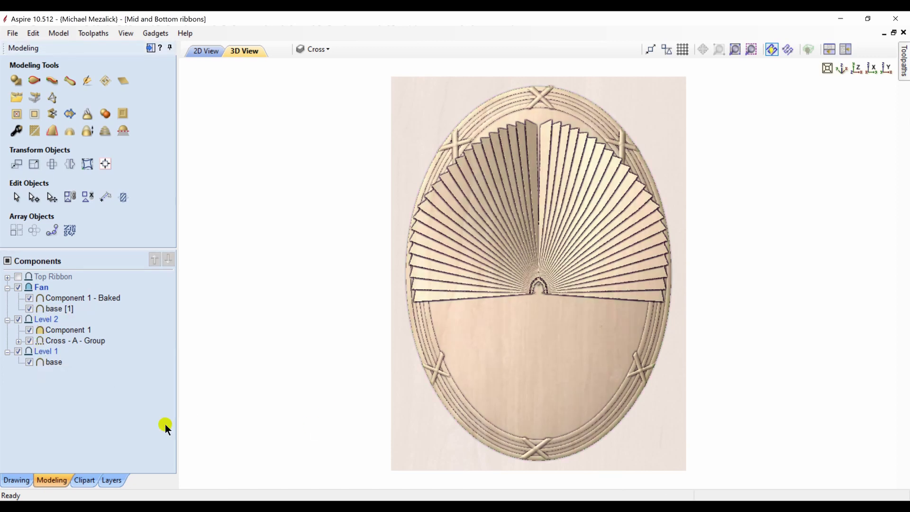
{"action": "left_click_drag", "start_coordinate": [475, 439], "coordinate": [320, 368]}
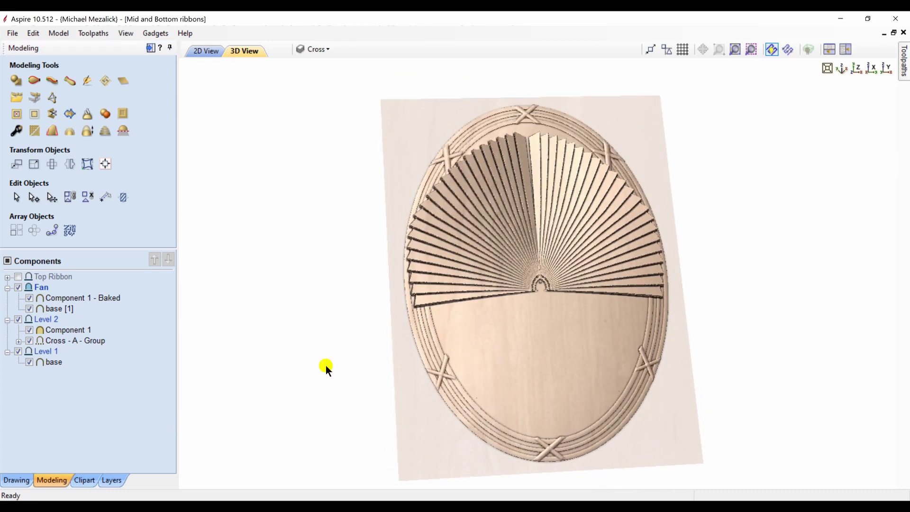
{"action": "left_click", "coordinate": [855, 68]}
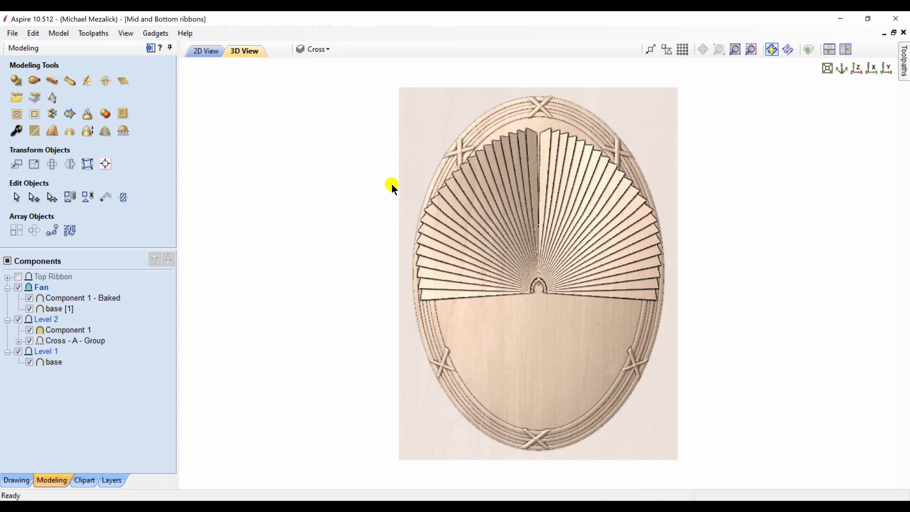
- Make the Top Ribbon level visible, try Merge, then set its combine mode to Add
{"action": "left_click", "coordinate": [7, 276]}
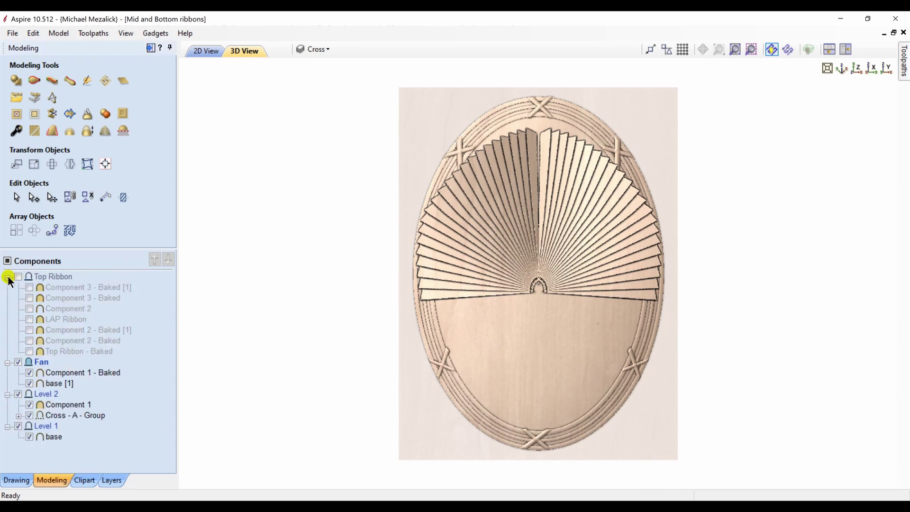
{"action": "left_click", "coordinate": [19, 276]}
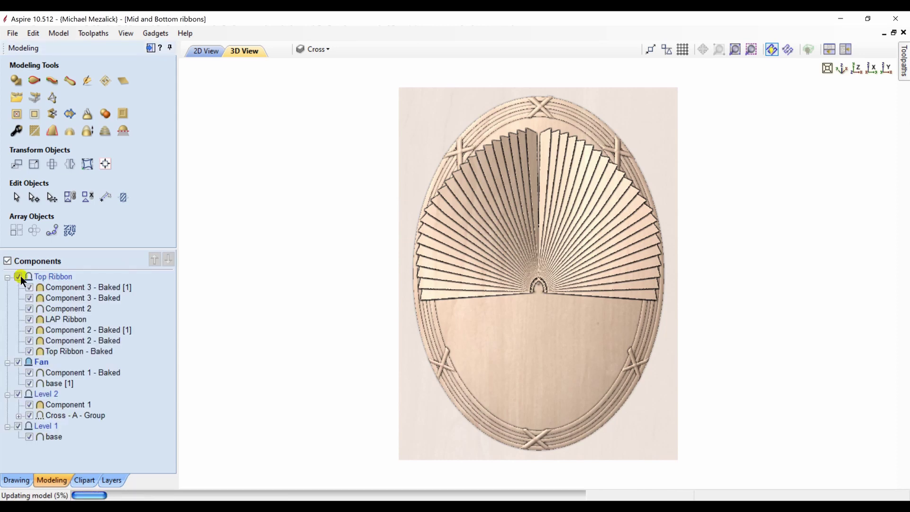
{"action": "left_click", "coordinate": [50, 277]}
{"action": "right_click", "coordinate": [51, 278]}
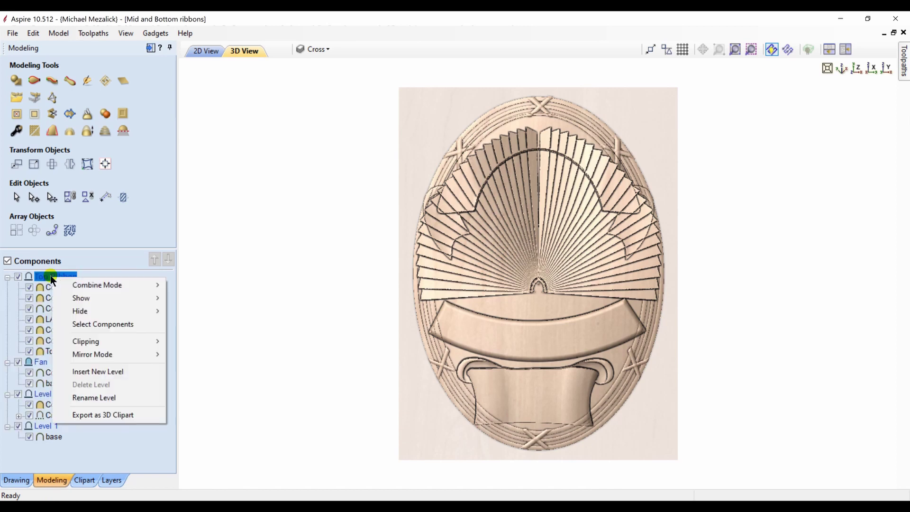
{"action": "mouse_move", "coordinate": [88, 286]}
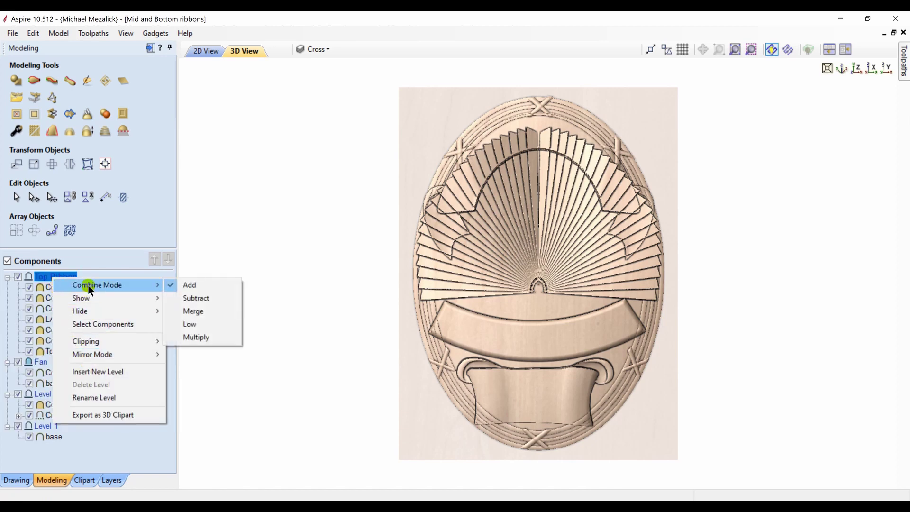
{"action": "left_click", "coordinate": [191, 311]}
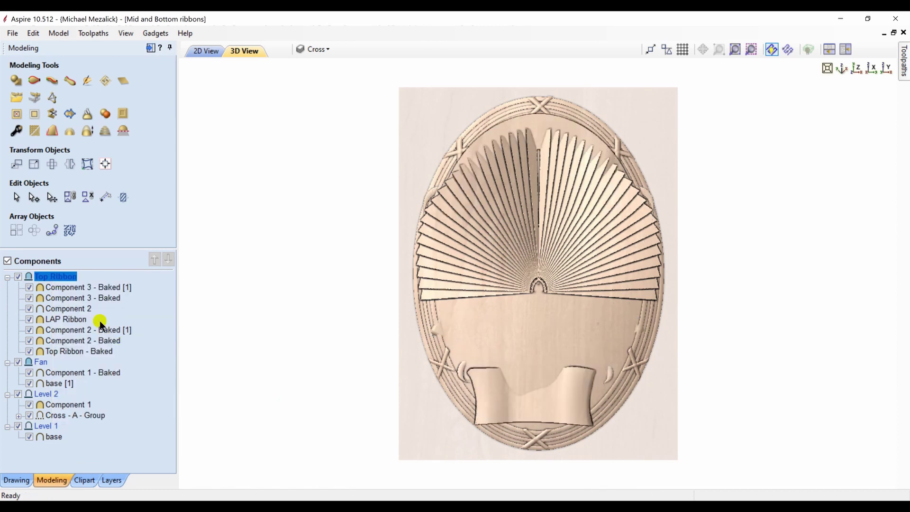
{"action": "mouse_move", "coordinate": [46, 280]}
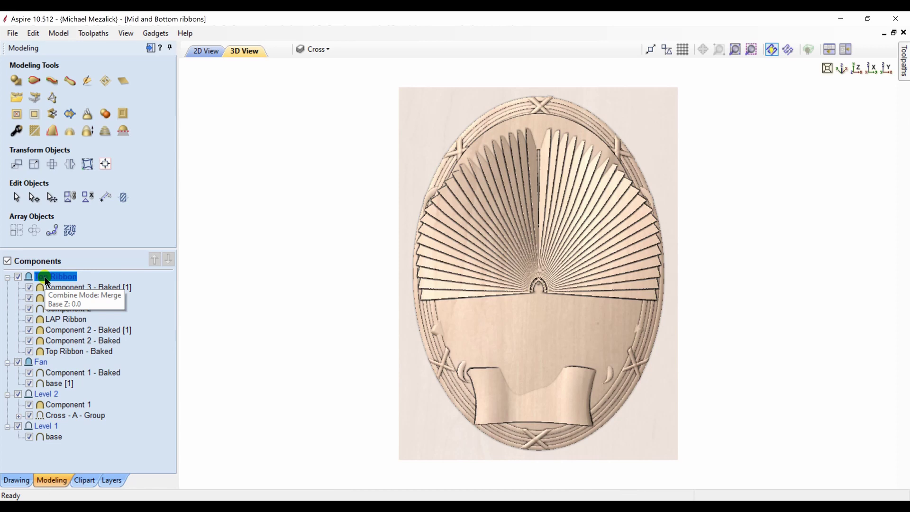
{"action": "right_click", "coordinate": [46, 280]}
{"action": "mouse_move", "coordinate": [87, 287]}
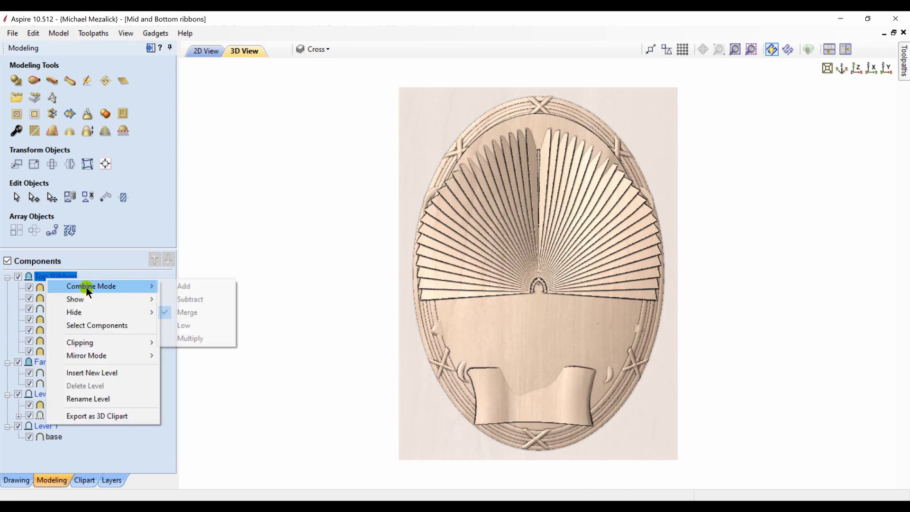
{"action": "left_click", "coordinate": [181, 285]}
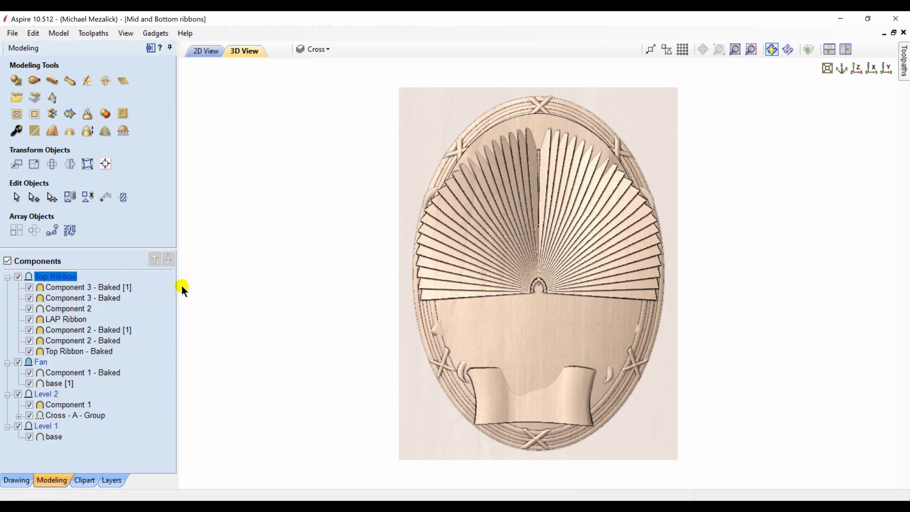
- Hide Level 2 and the Fan, and move a base copy into the Top Ribbon level
{"action": "left_click", "coordinate": [17, 394]}
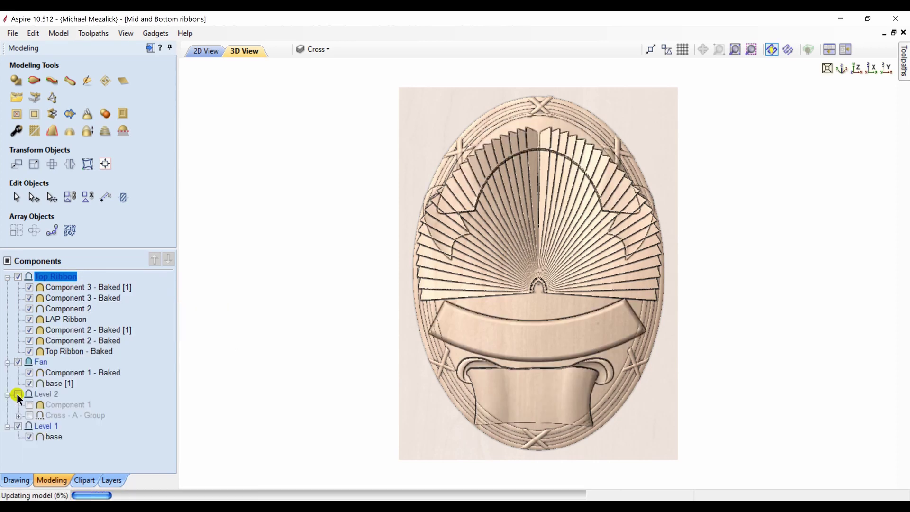
{"action": "left_click", "coordinate": [18, 362]}
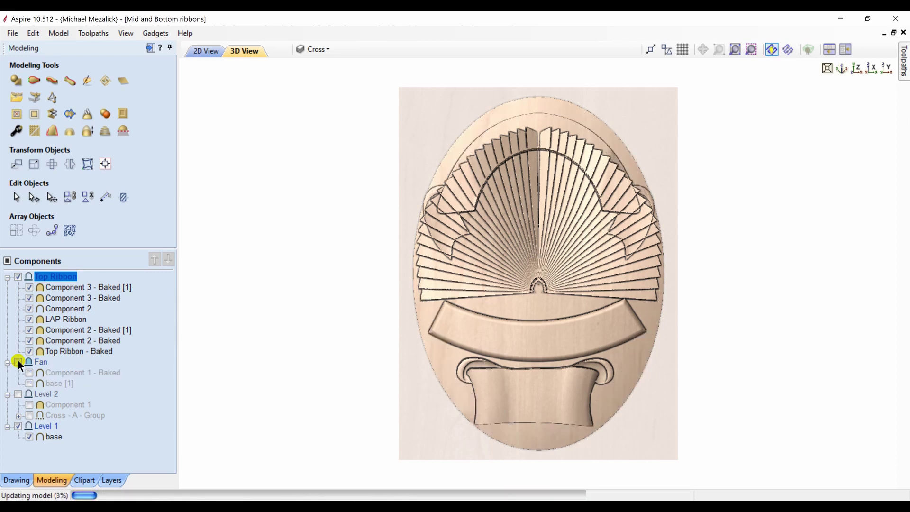
{"action": "left_click", "coordinate": [50, 436]}
{"action": "right_click", "coordinate": [50, 437]}
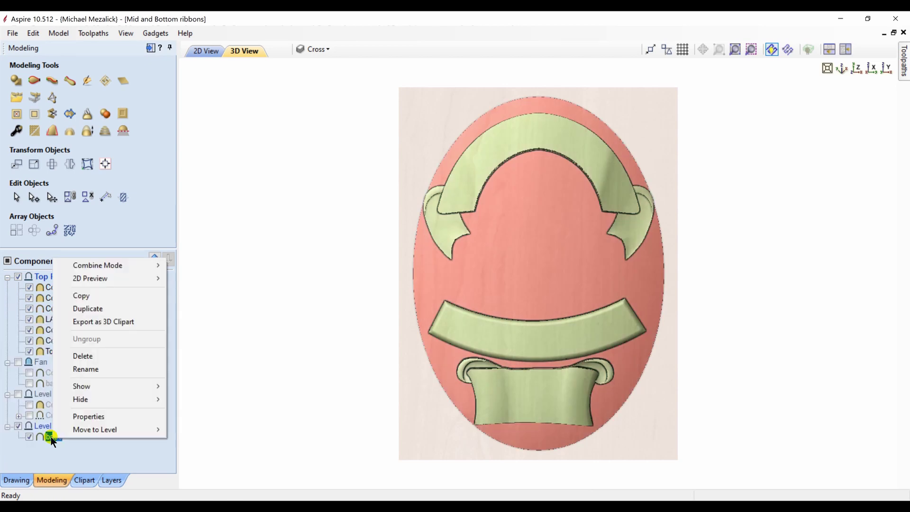
{"action": "key", "text": "Escape"}
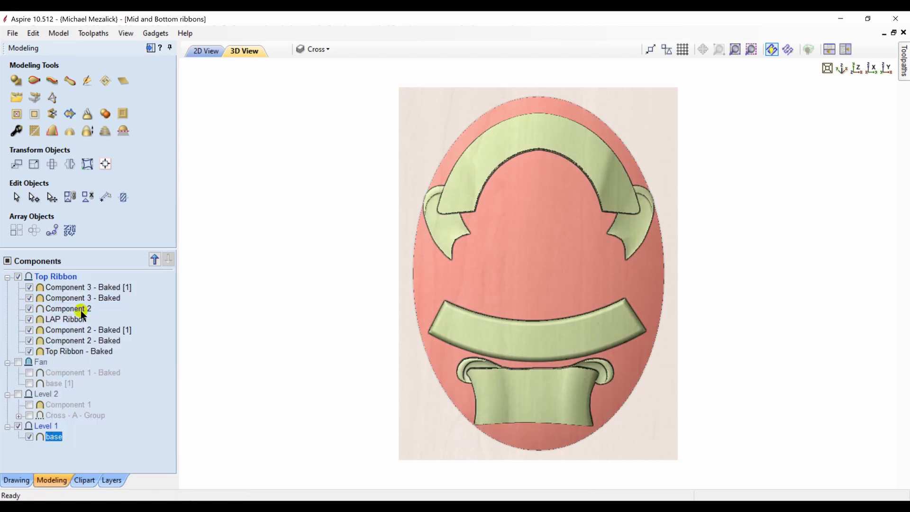
{"action": "left_click_drag", "start_coordinate": [52, 436], "coordinate": [52, 351]}
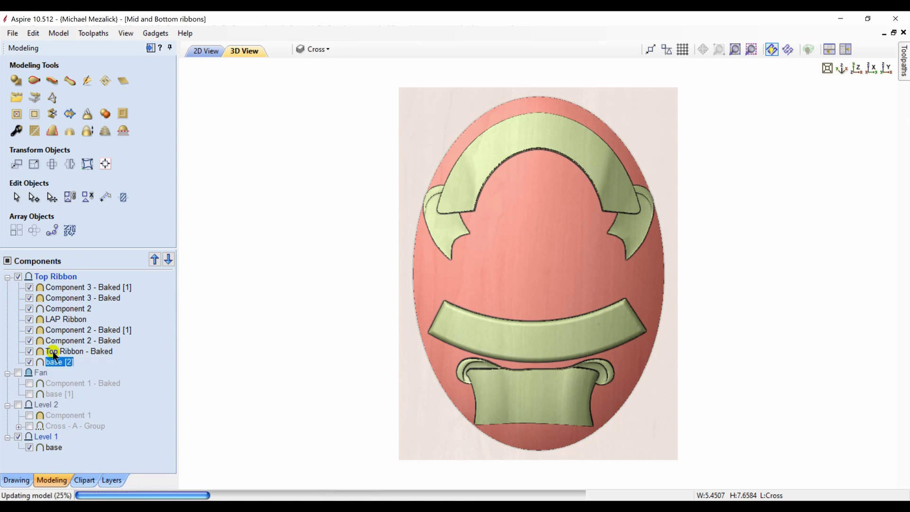
- Select Component 2 and both Component 3 - Baked ribbon ends
{"action": "left_click", "coordinate": [52, 306]}
{"action": "left_click", "coordinate": [60, 288]}
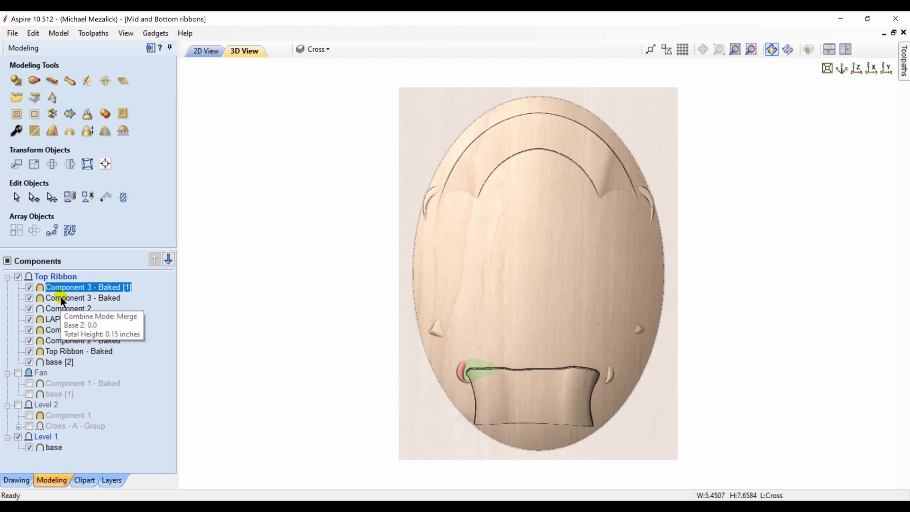
{"action": "left_click", "coordinate": [61, 296], "text": "ctrl"}
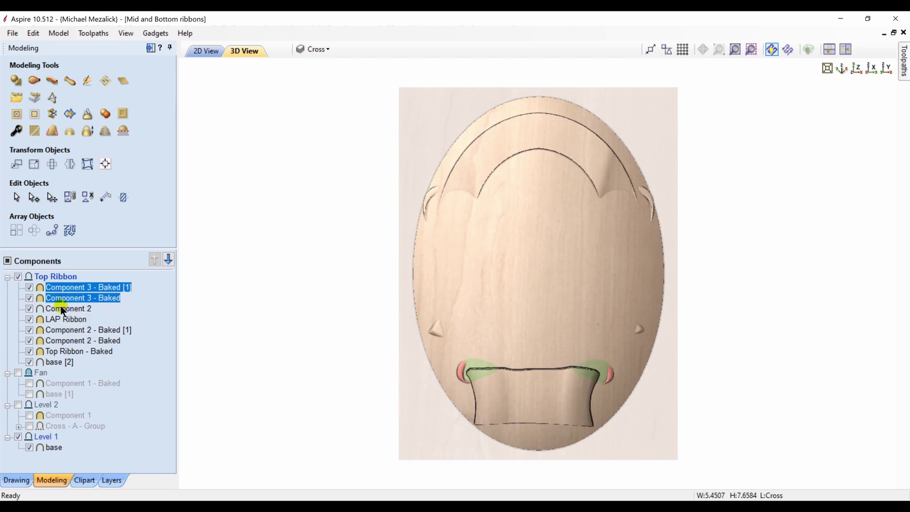
{"action": "left_click", "coordinate": [63, 308], "text": "ctrl"}
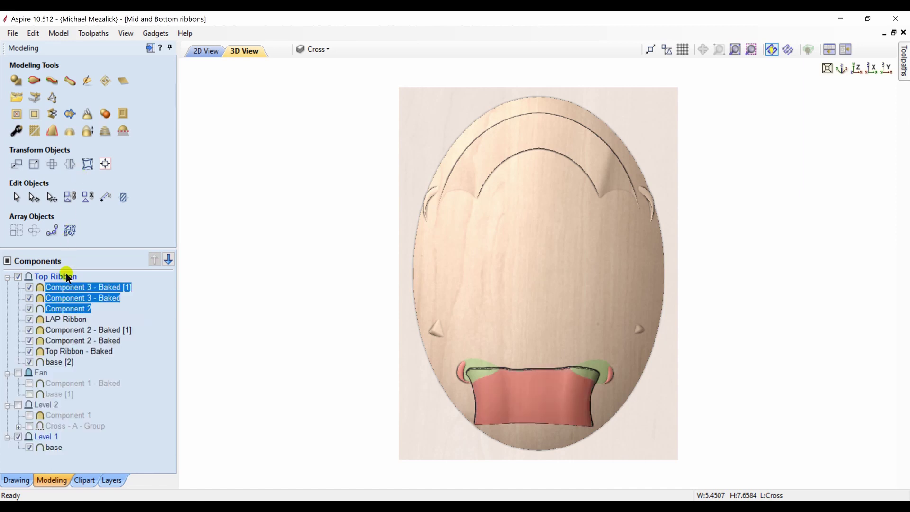
- Group the bottom ribbon pieces and set the LAP Ribbon's combine mode to Add
{"action": "right_click", "coordinate": [64, 286]}
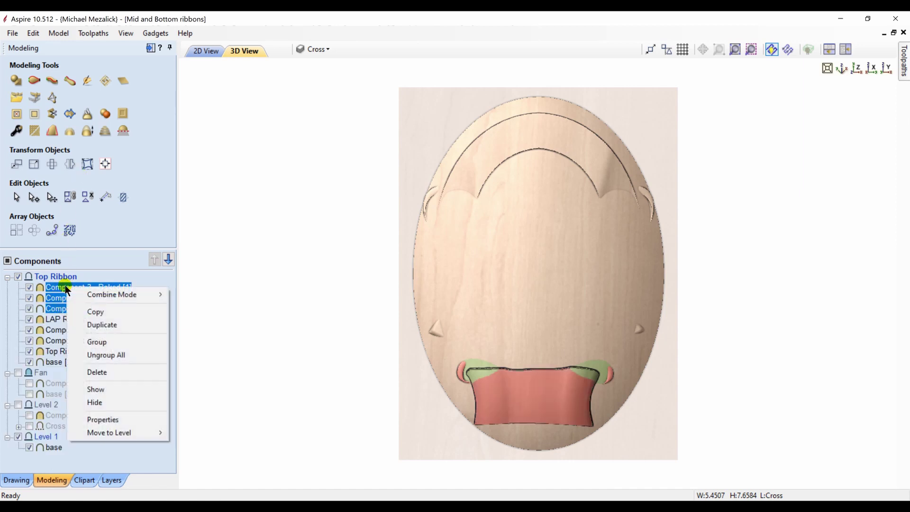
{"action": "left_click", "coordinate": [90, 342]}
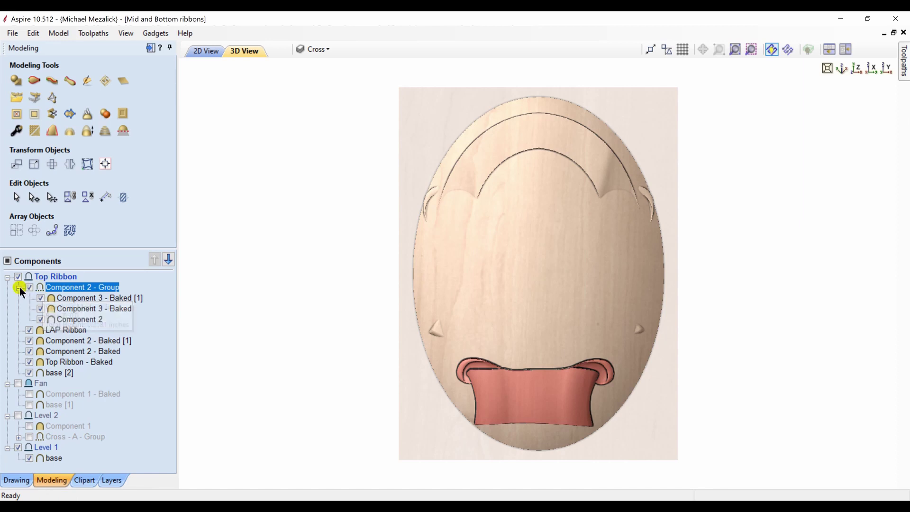
{"action": "left_click", "coordinate": [19, 288]}
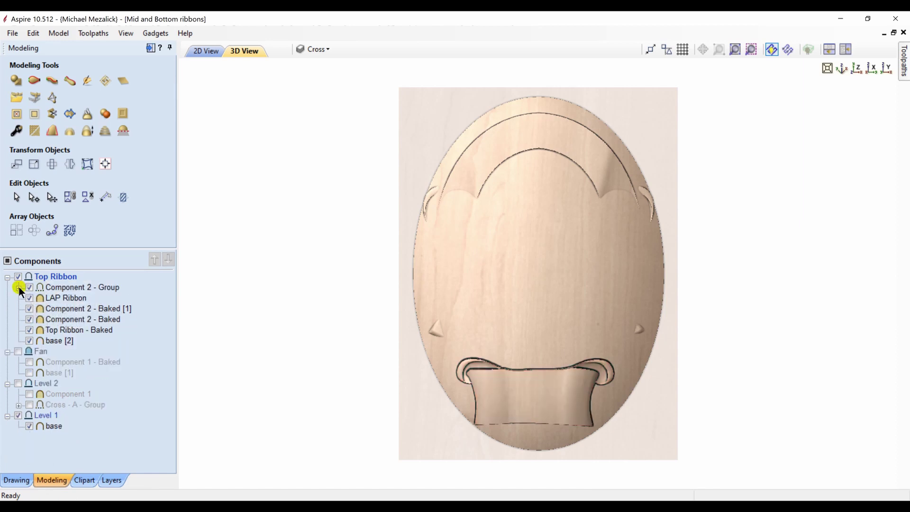
{"action": "left_click", "coordinate": [47, 298]}
{"action": "right_click", "coordinate": [47, 297]}
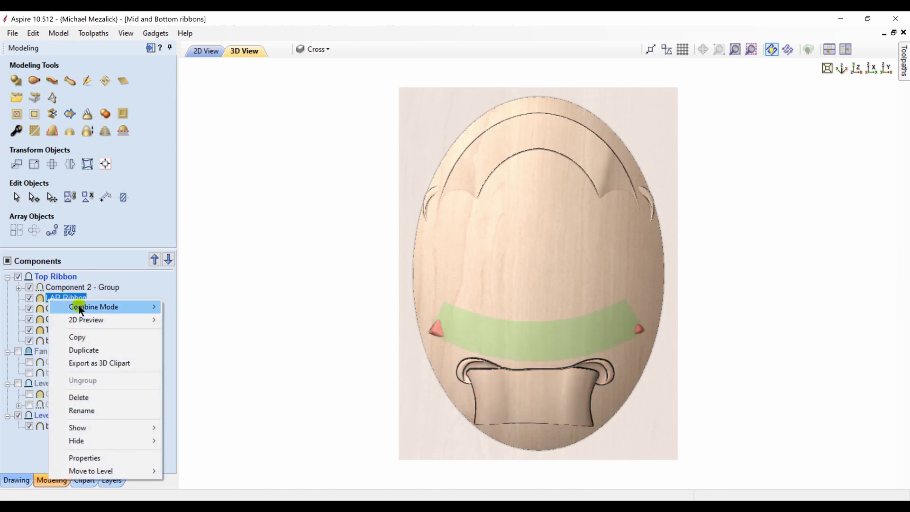
{"action": "mouse_move", "coordinate": [79, 305]}
{"action": "left_click", "coordinate": [183, 307]}
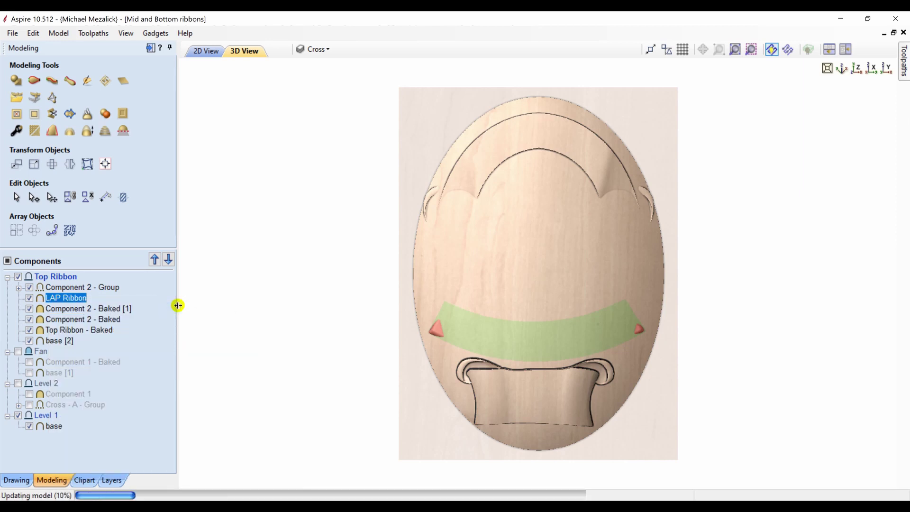
- Group the top ribbon pieces and set that group's combine mode to Add
{"action": "left_click", "coordinate": [67, 309]}
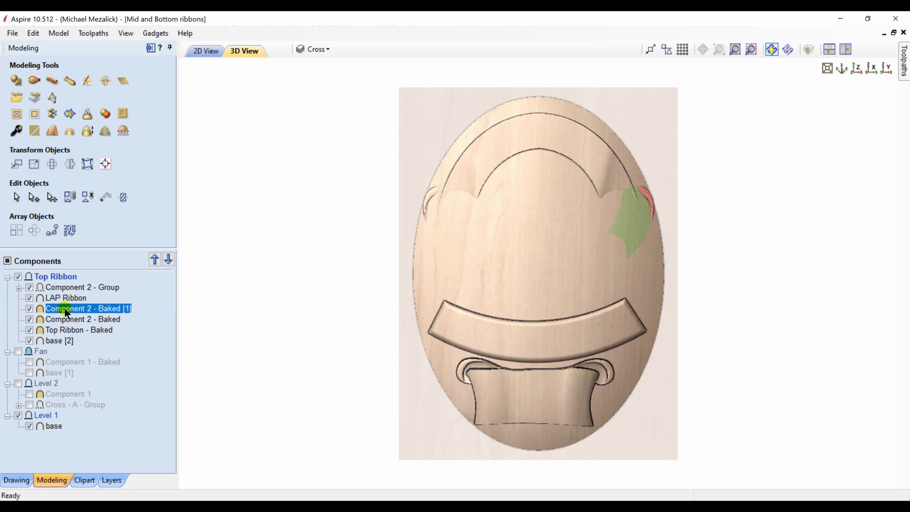
{"action": "left_click", "coordinate": [65, 330], "text": "shift"}
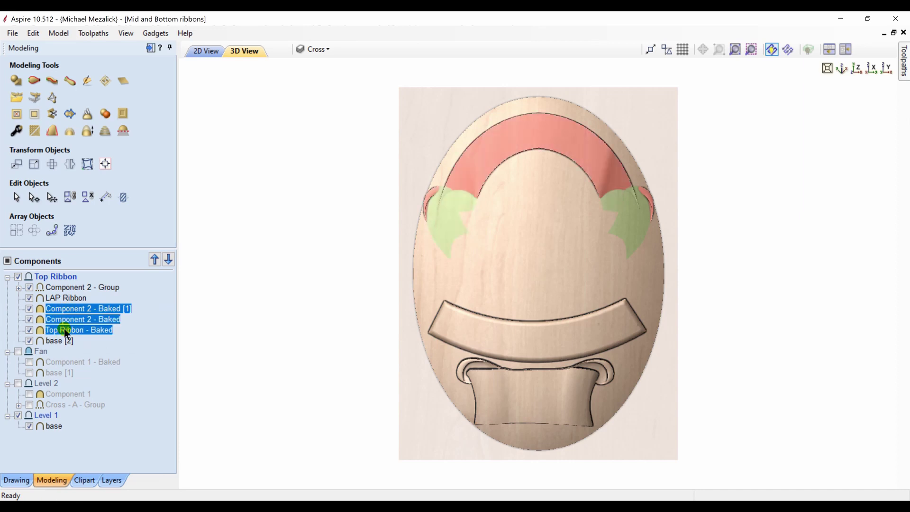
{"action": "right_click", "coordinate": [64, 330]}
{"action": "mouse_move", "coordinate": [90, 334]}
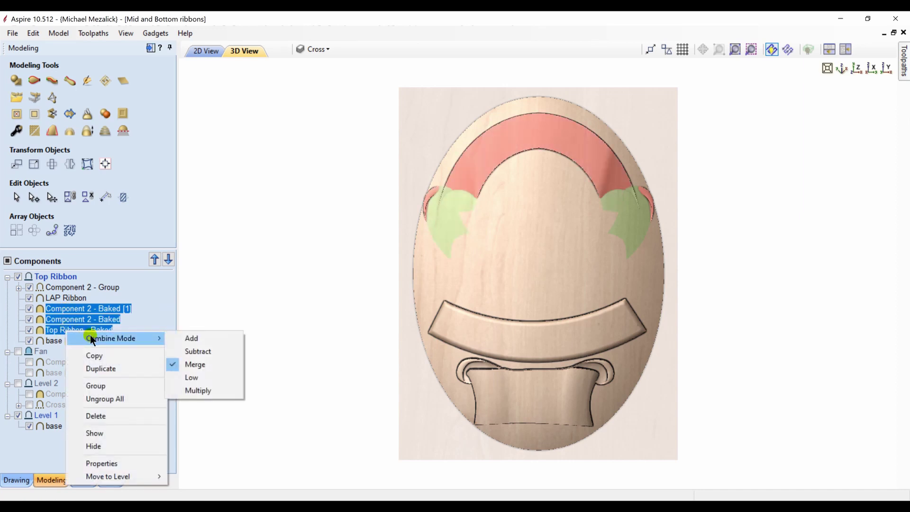
{"action": "left_click", "coordinate": [97, 384]}
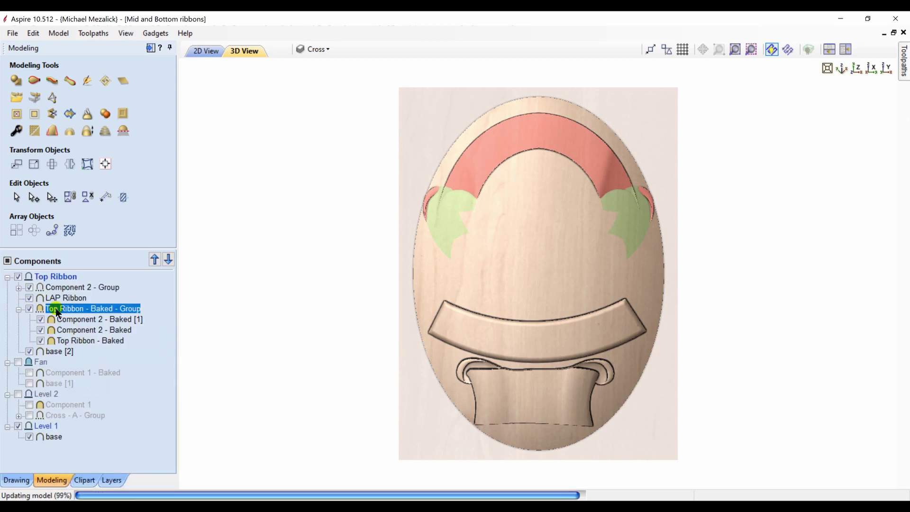
{"action": "right_click", "coordinate": [53, 307]}
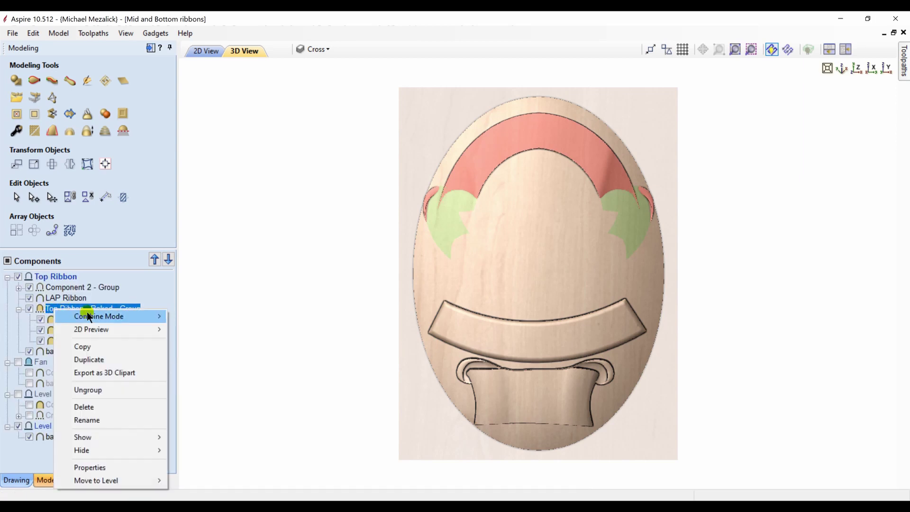
{"action": "mouse_move", "coordinate": [87, 311]}
{"action": "left_click", "coordinate": [185, 317]}
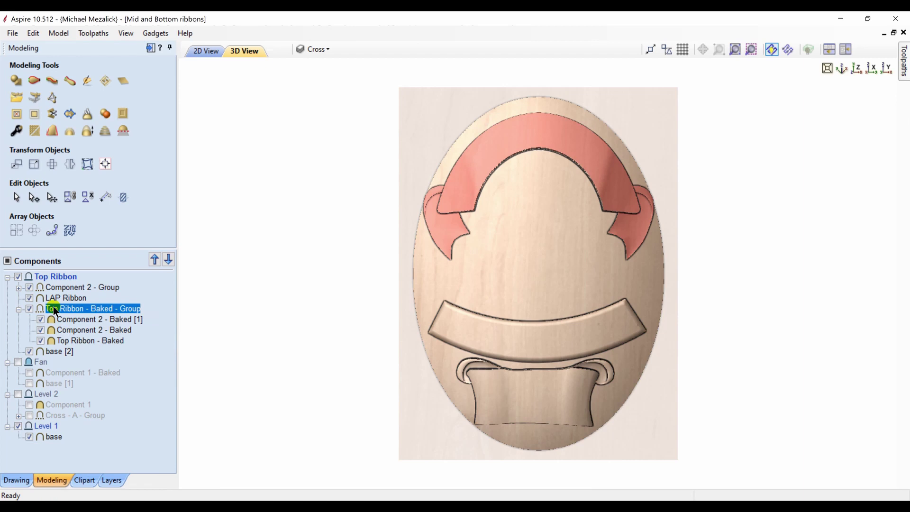
- Lower the bottom ribbon and LAP Ribbon to 0.08 in and the top ribbon group to 0.09 in
{"action": "left_click", "coordinate": [17, 308]}
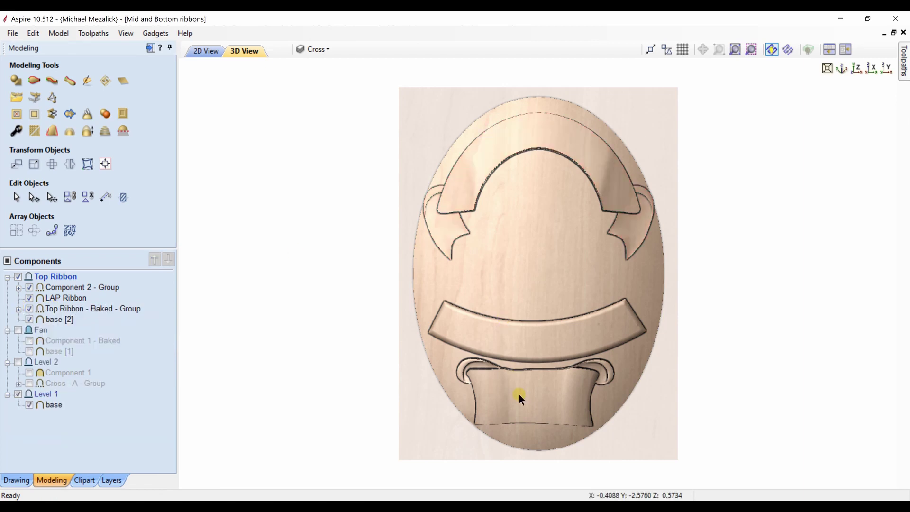
{"action": "left_click_drag", "start_coordinate": [519, 394], "coordinate": [546, 250]}
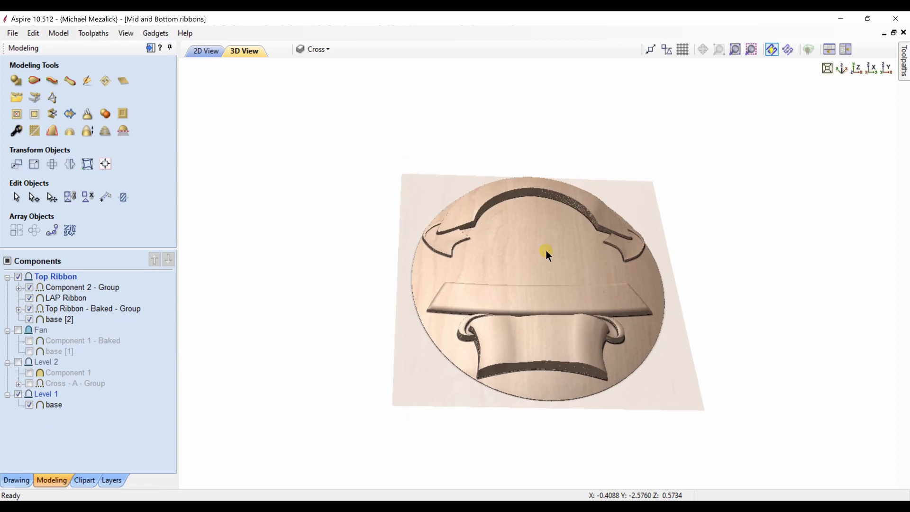
{"action": "left_click", "coordinate": [81, 284]}
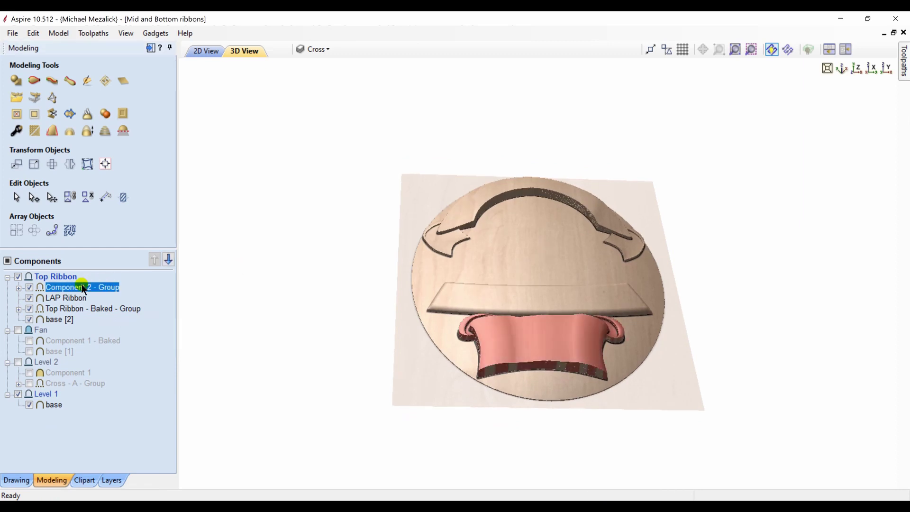
{"action": "left_click", "coordinate": [16, 137]}
{"action": "mouse_move", "coordinate": [58, 166]}
{"action": "left_mouse_down"}
{"action": "mouse_move", "coordinate": [67, 165]}
{"action": "mouse_move", "coordinate": [58, 164]}
{"action": "left_mouse_up"}
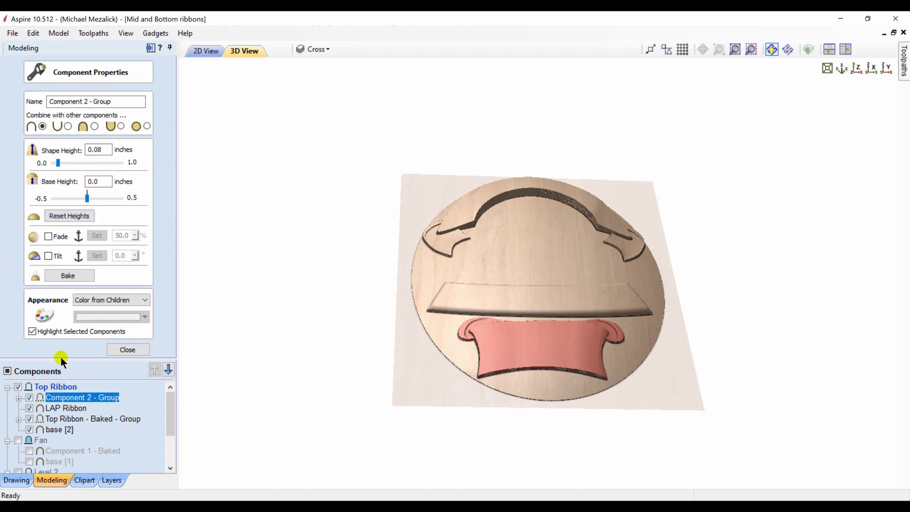
{"action": "left_click", "coordinate": [56, 406]}
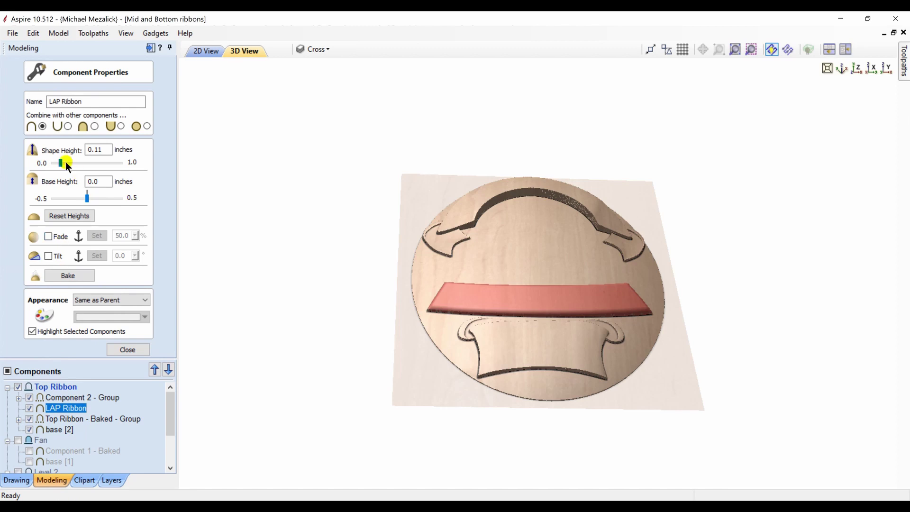
{"action": "left_click_drag", "start_coordinate": [60, 163], "coordinate": [59, 162]}
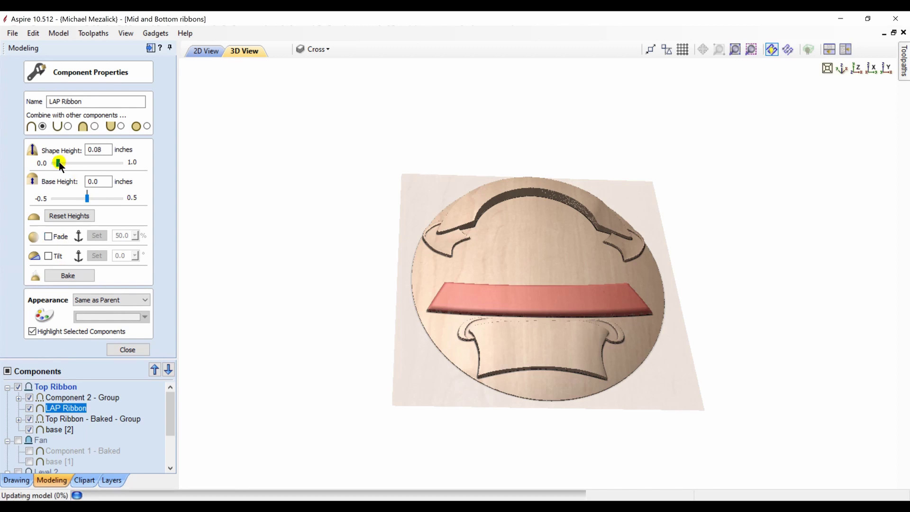
{"action": "left_click", "coordinate": [65, 418]}
{"action": "left_click", "coordinate": [65, 418]}
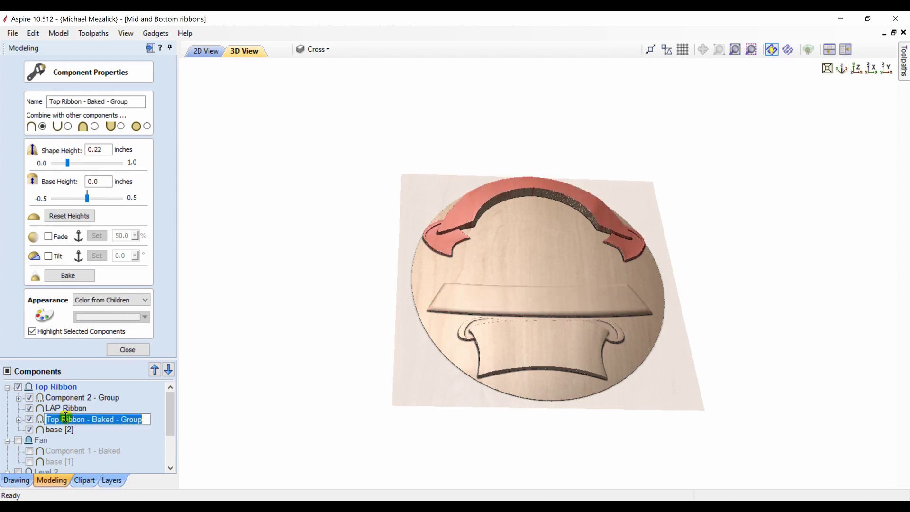
{"action": "left_click_drag", "start_coordinate": [67, 163], "coordinate": [60, 159]}
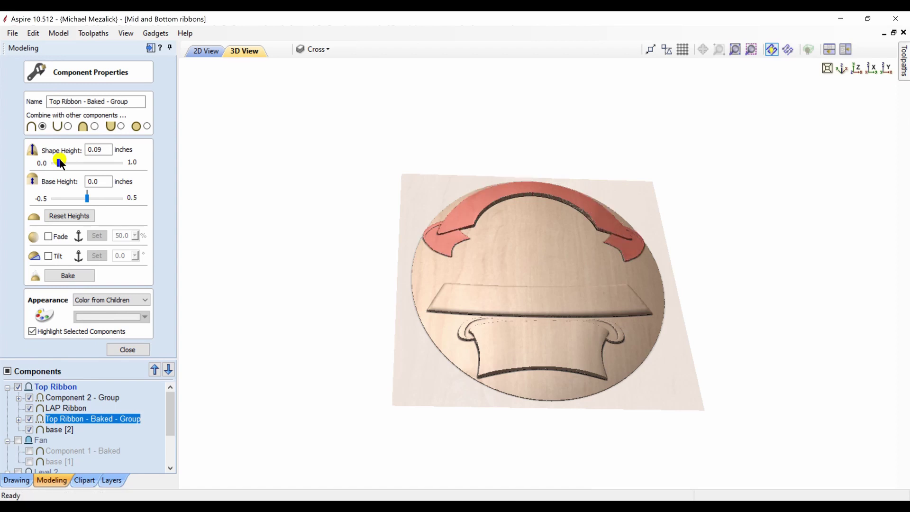
- Close the properties and set the Top Ribbon level's combine mode to Merge
{"action": "left_click", "coordinate": [118, 349]}
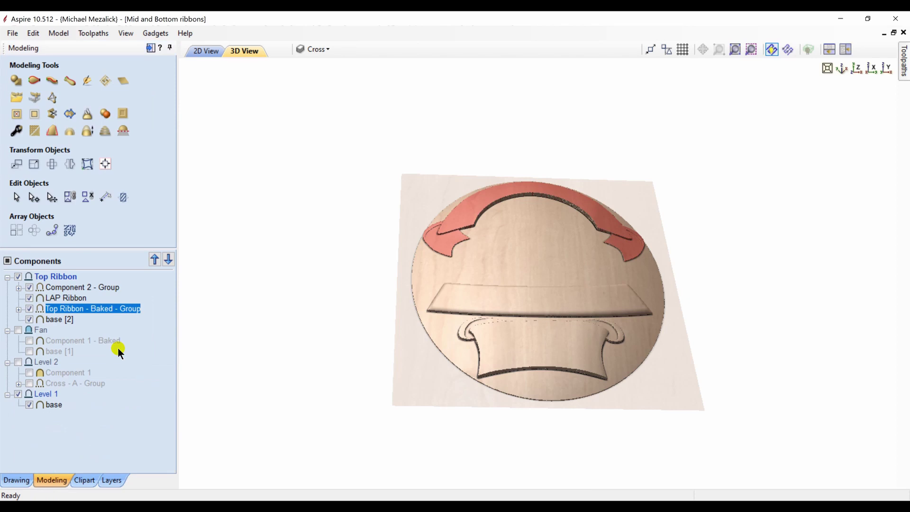
{"action": "left_click", "coordinate": [52, 319]}
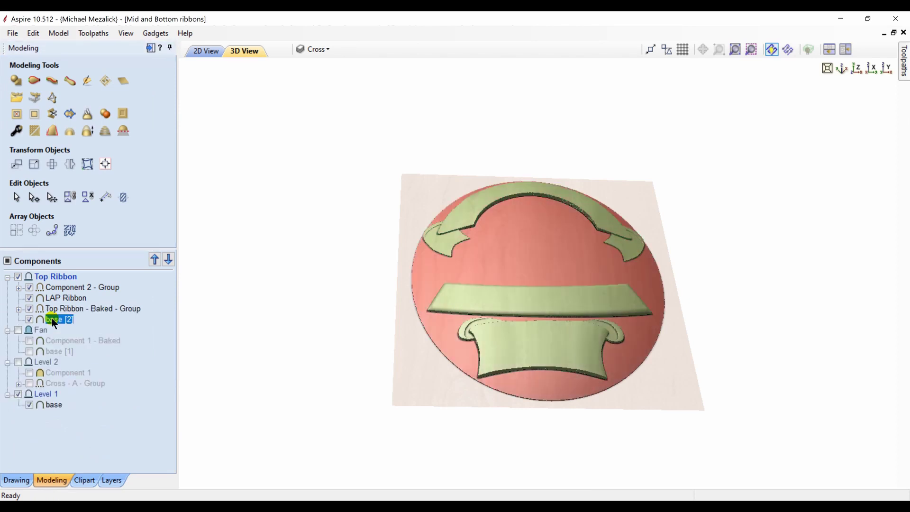
{"action": "key", "text": "Escape"}
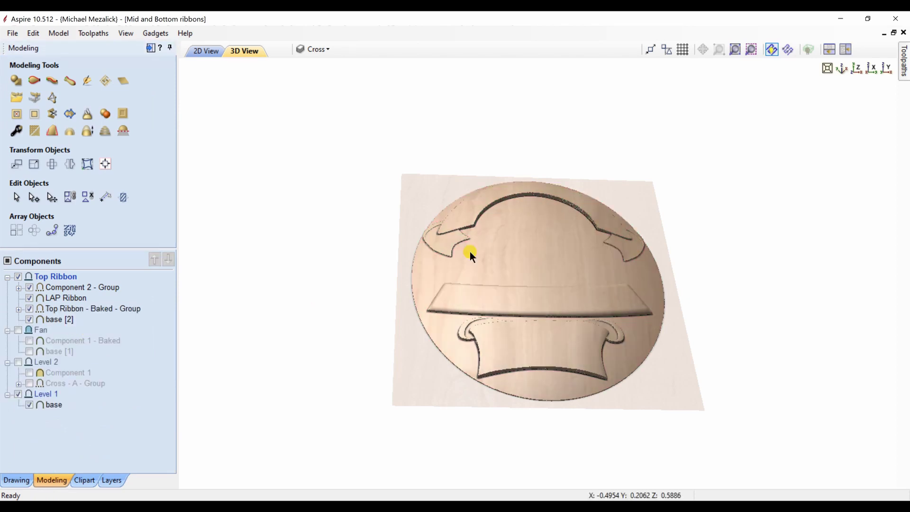
{"action": "left_click_drag", "start_coordinate": [524, 287], "coordinate": [511, 351]}
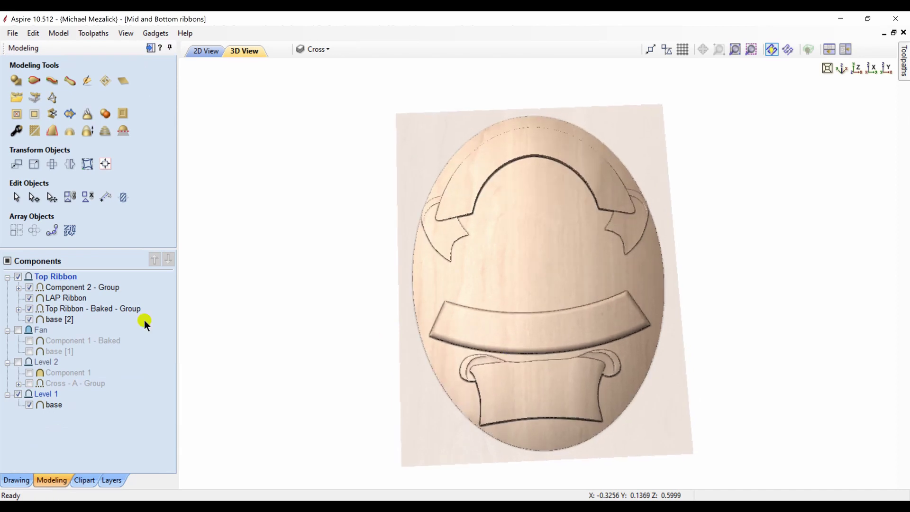
{"action": "left_click", "coordinate": [54, 277]}
{"action": "right_click", "coordinate": [54, 276]}
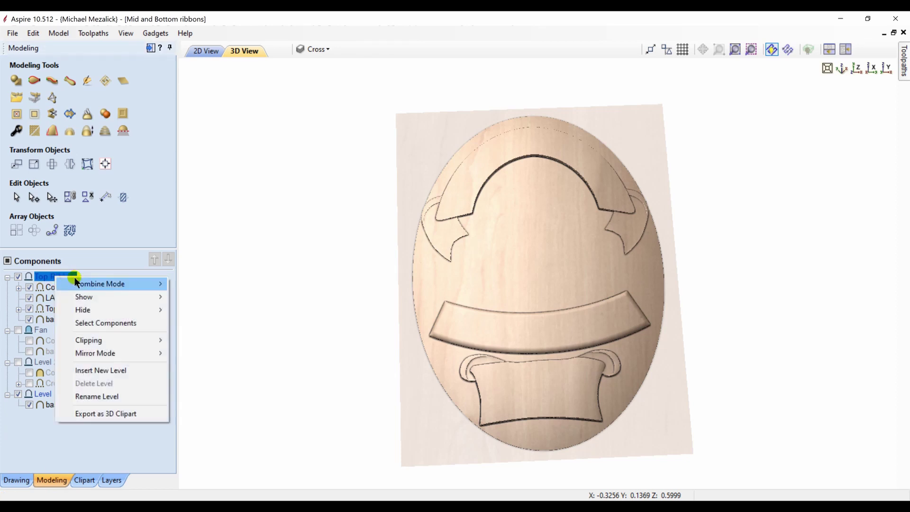
{"action": "mouse_move", "coordinate": [81, 281]}
{"action": "left_click", "coordinate": [198, 309]}
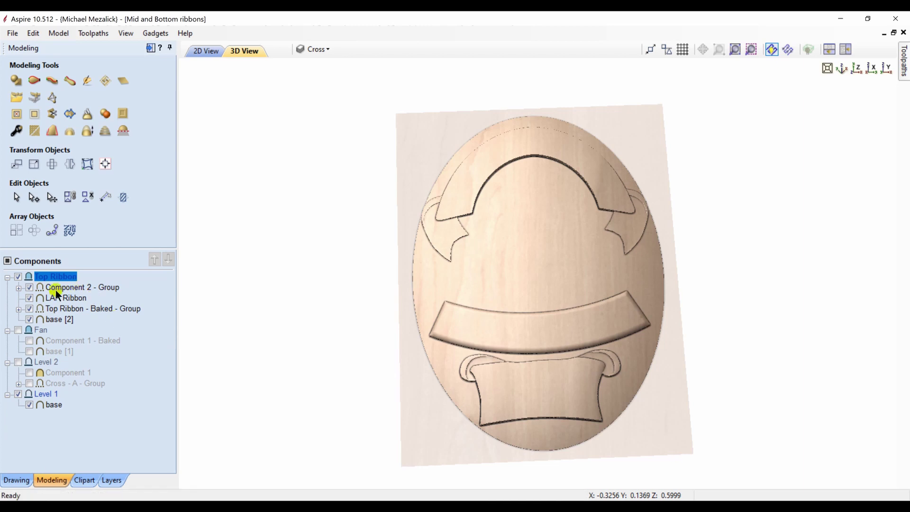
- Make the Fan and Level 2 levels visible and inspect the relief
{"action": "left_click", "coordinate": [18, 330]}
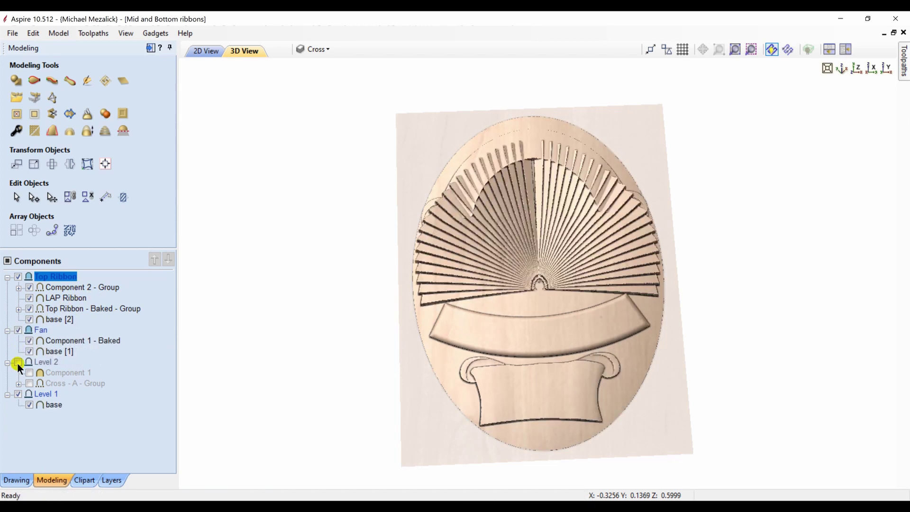
{"action": "left_click", "coordinate": [39, 330]}
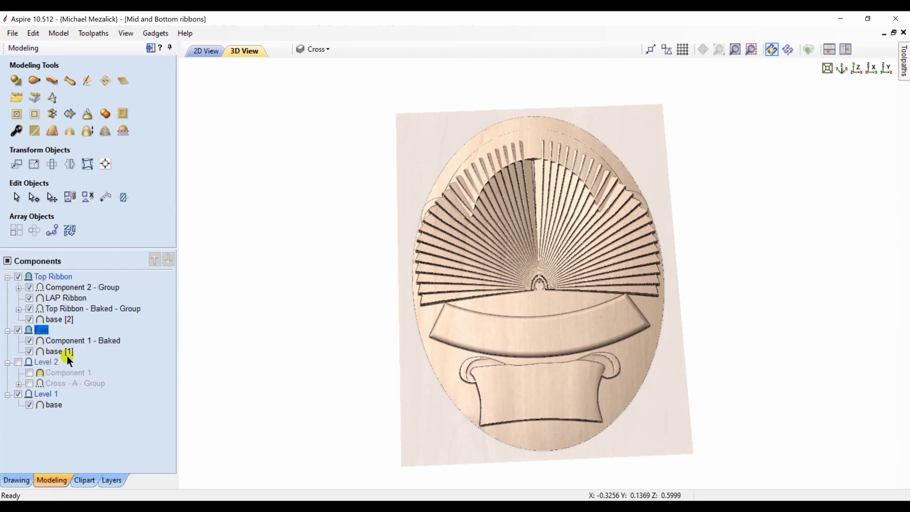
{"action": "left_click", "coordinate": [19, 361]}
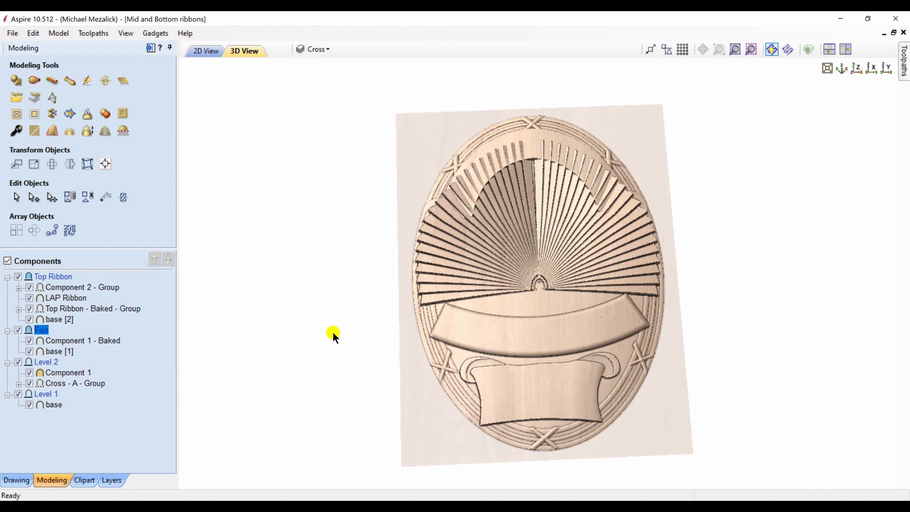
{"action": "left_click_drag", "start_coordinate": [450, 357], "coordinate": [360, 389]}
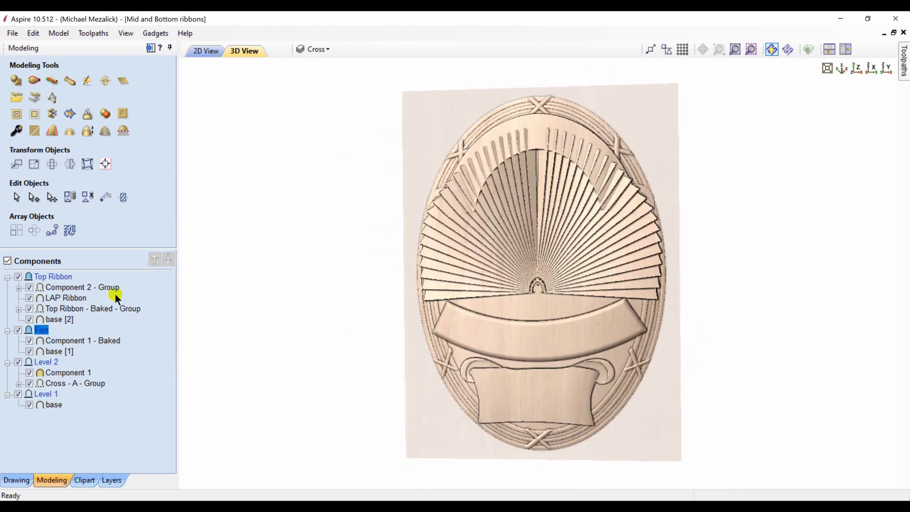
- Give Top Ribbon - Baked - Group a 0.14 base height and check it in 3D
{"action": "double_click", "coordinate": [66, 308]}
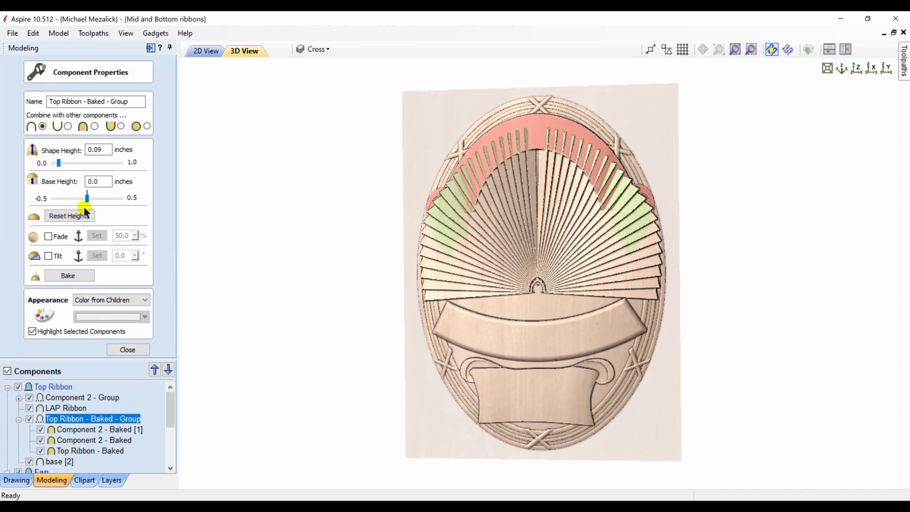
{"action": "left_click_drag", "start_coordinate": [89, 198], "coordinate": [96, 199]}
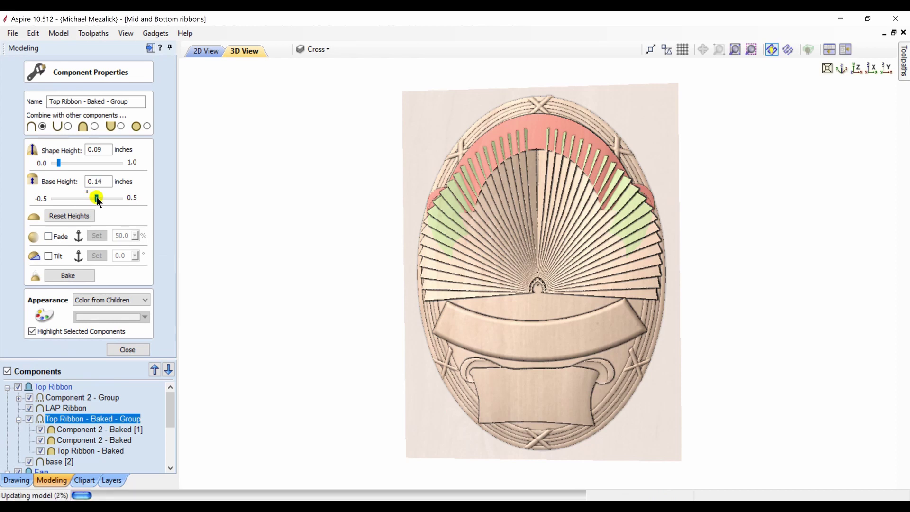
{"action": "left_click", "coordinate": [136, 349]}
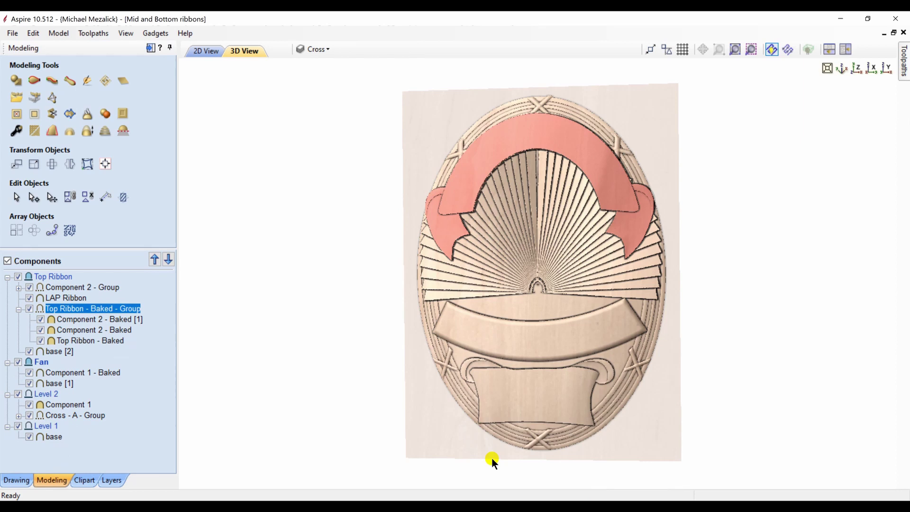
{"action": "left_click_drag", "start_coordinate": [491, 457], "coordinate": [508, 333]}
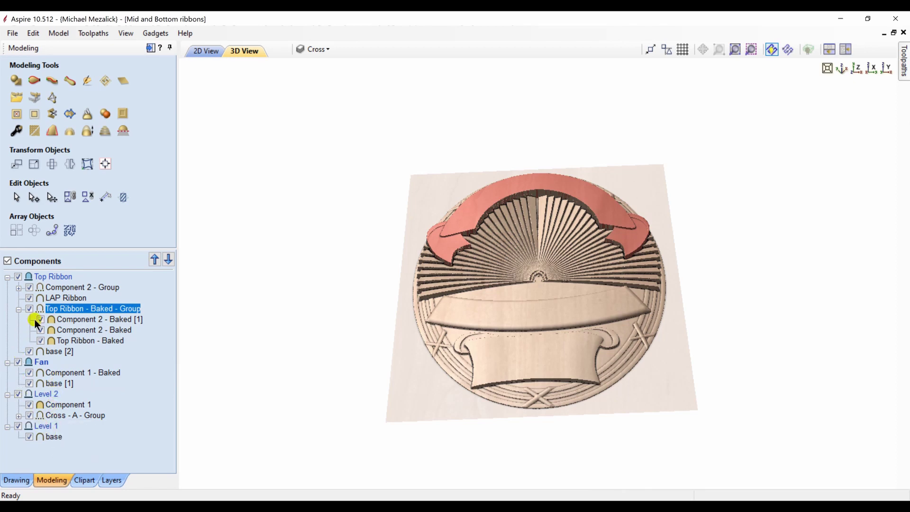
- Clear the ribbon selection and view the LA Badge building 1 drawing from the top
{"action": "left_click", "coordinate": [158, 285]}
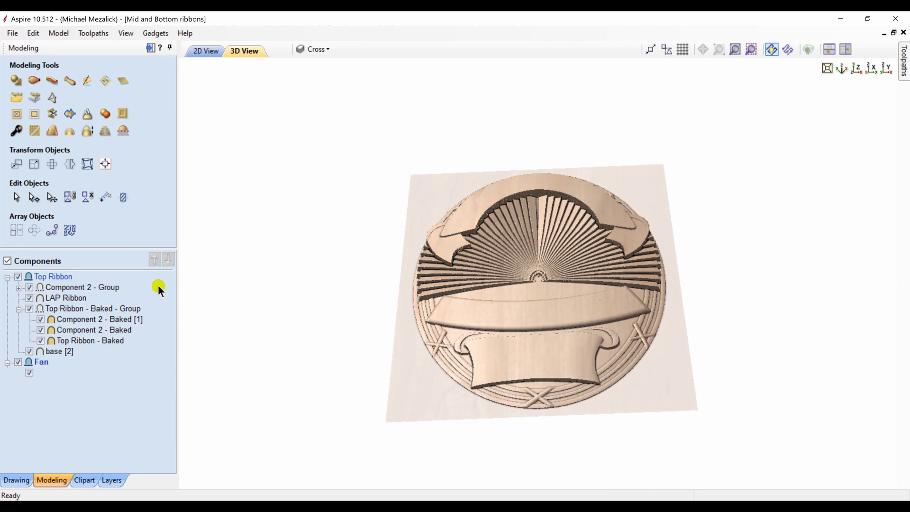
{"action": "left_click", "coordinate": [857, 69]}
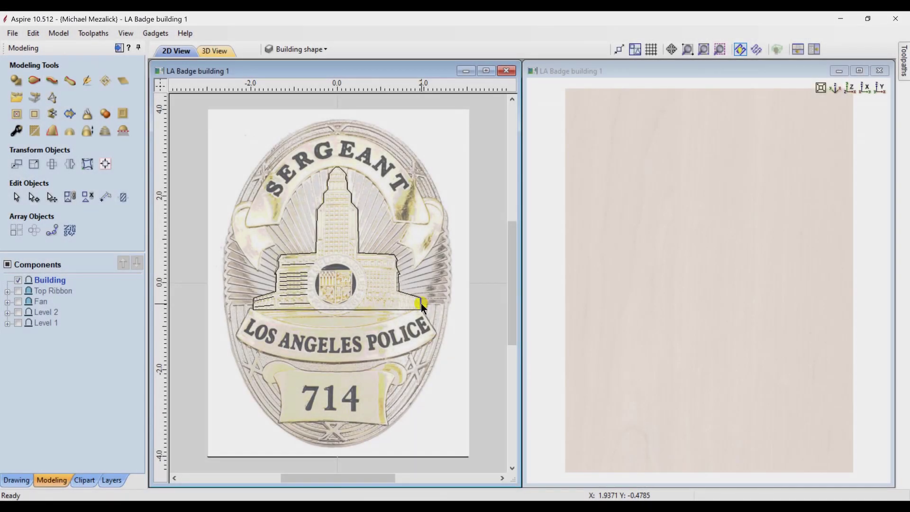
- Make the traced building outline a merged relief component named Building, then hide it
{"action": "left_click", "coordinate": [421, 304]}
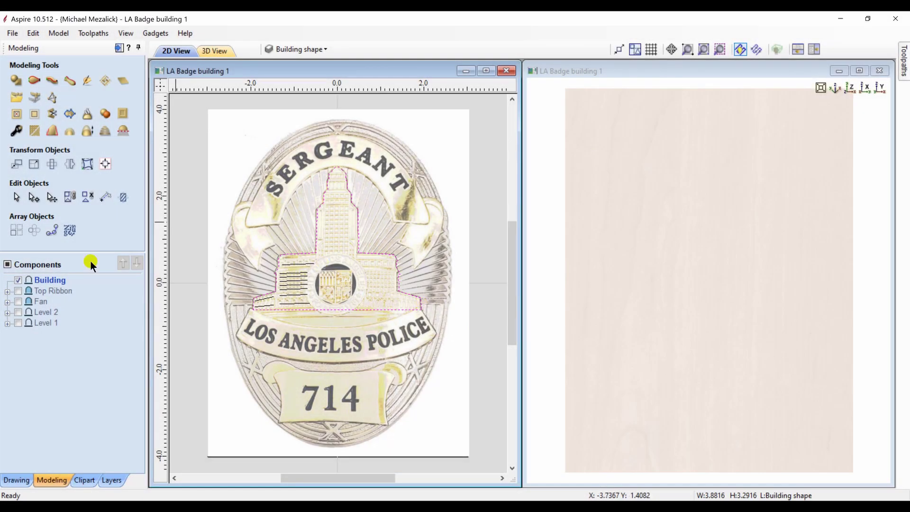
{"action": "left_click", "coordinate": [15, 81]}
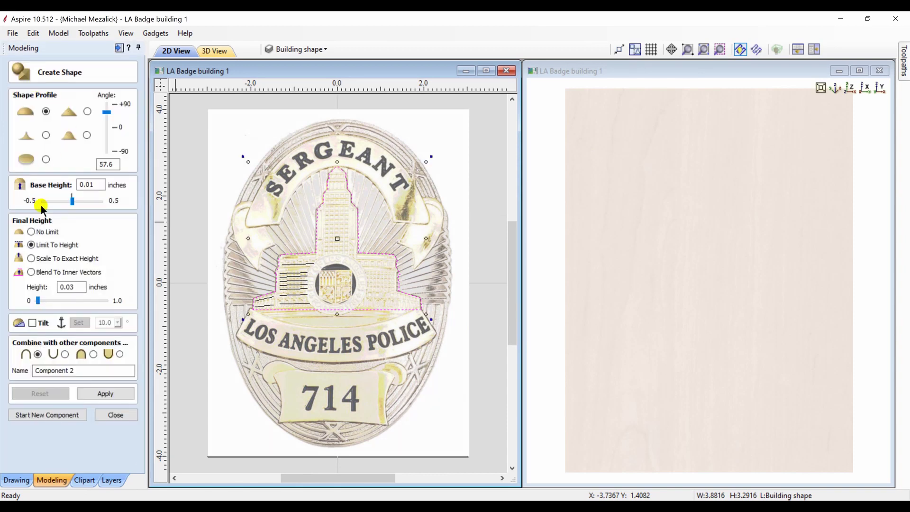
{"action": "left_click", "coordinate": [94, 354]}
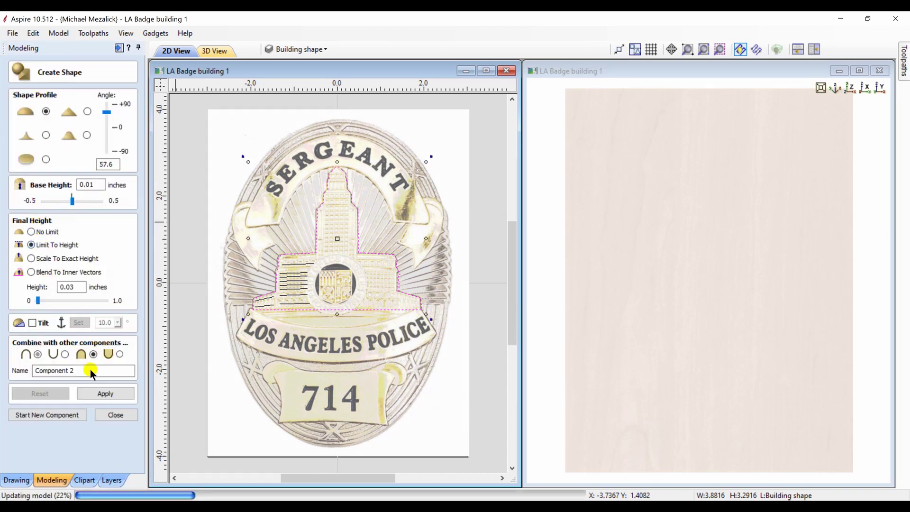
{"action": "left_click_drag", "start_coordinate": [90, 375], "coordinate": [2, 370]}
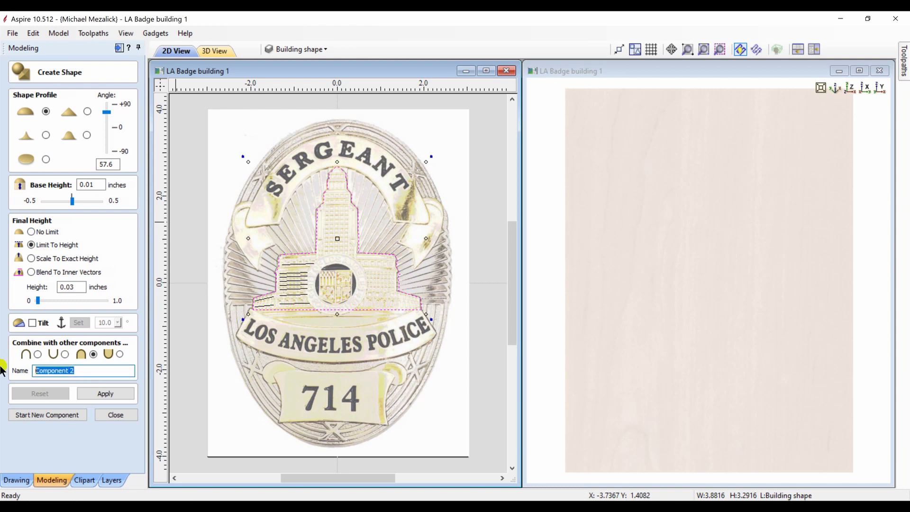
{"action": "type", "text": "Building"}
{"action": "left_click", "coordinate": [97, 393]}
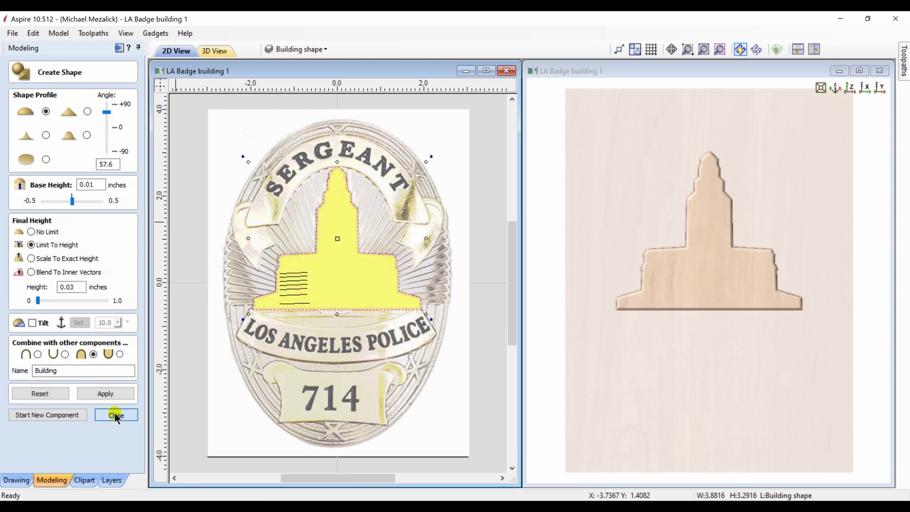
{"action": "left_click", "coordinate": [115, 414]}
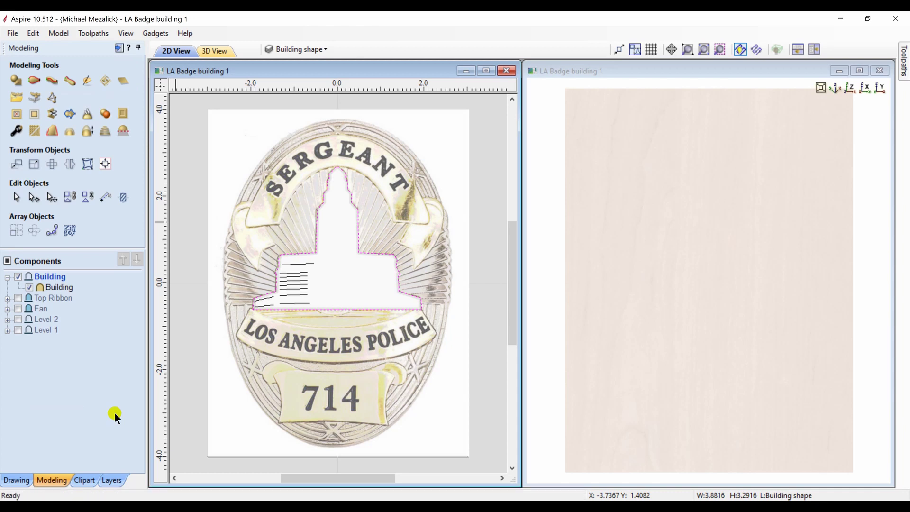
{"action": "left_click", "coordinate": [30, 286]}
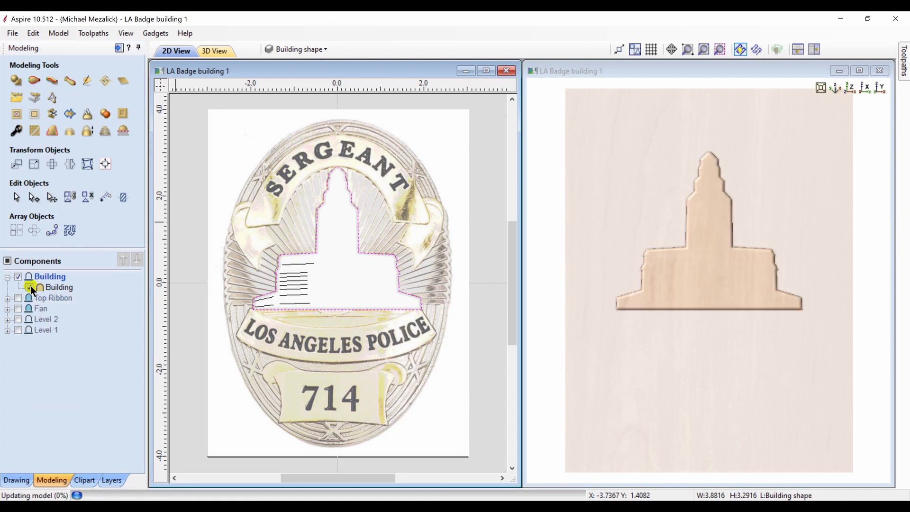
- Maximize the 2D view and zoom in on the building's lower windows
{"action": "left_click", "coordinate": [486, 71]}
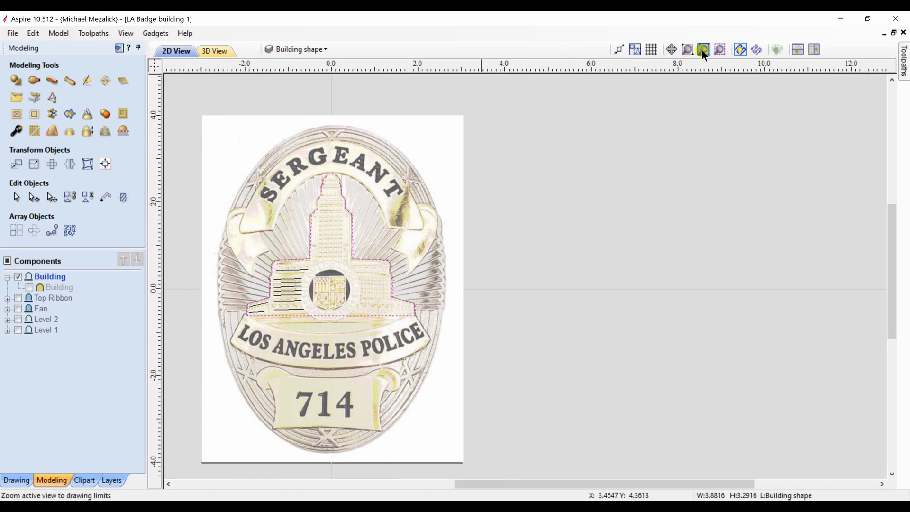
{"action": "left_click", "coordinate": [720, 49]}
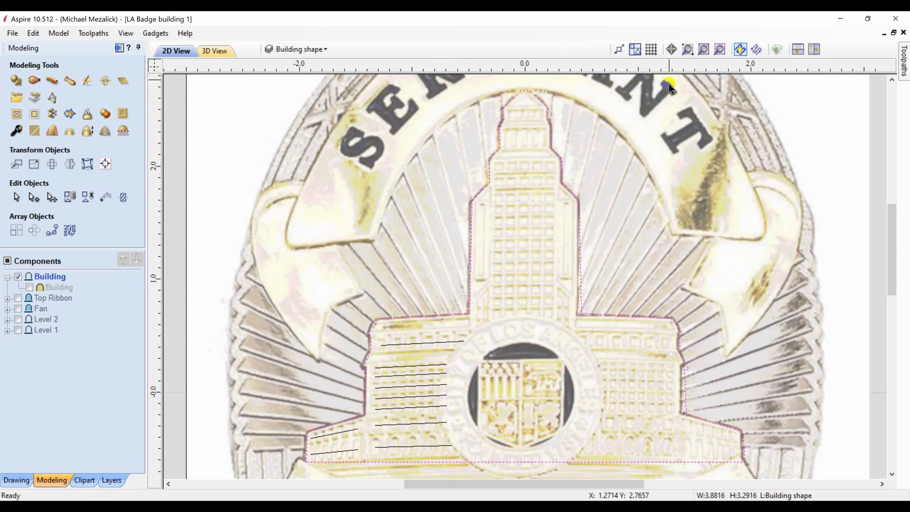
{"action": "left_click", "coordinate": [687, 49]}
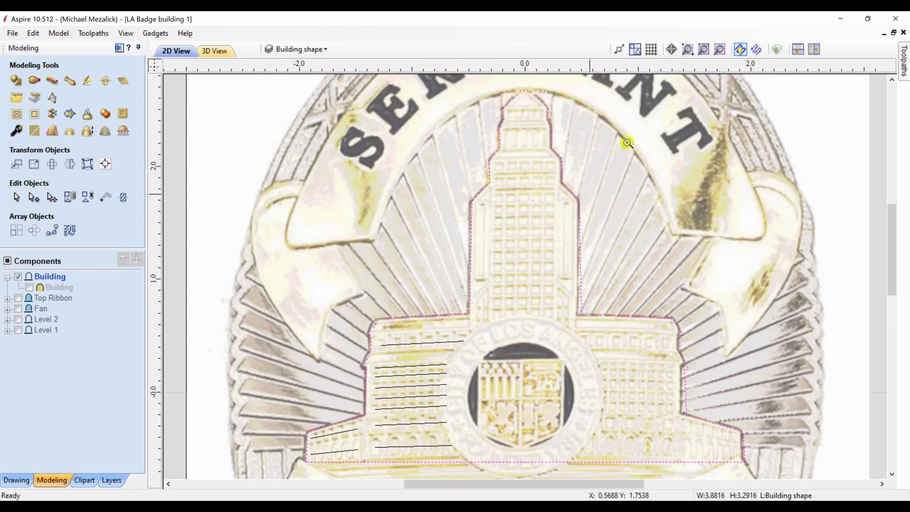
{"action": "left_click", "coordinate": [428, 384]}
{"action": "left_click_drag", "start_coordinate": [893, 239], "coordinate": [894, 259]}
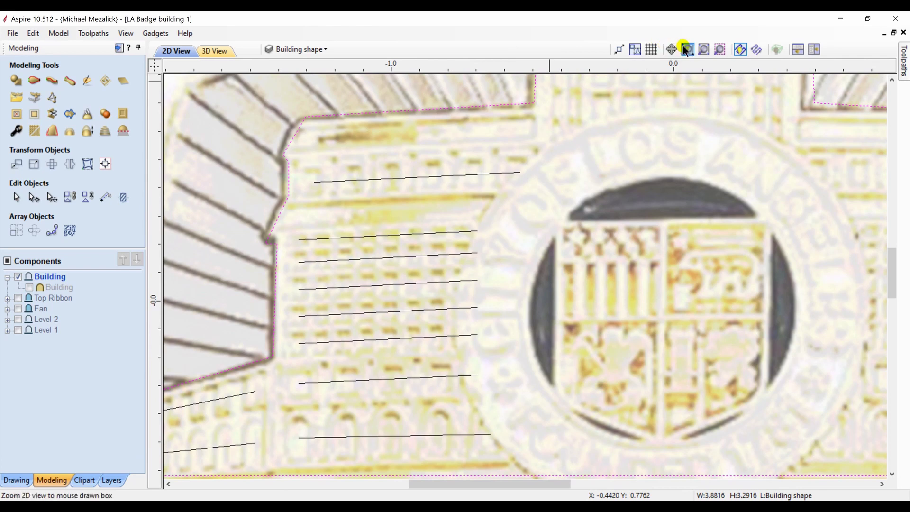
{"action": "key", "text": "Escape"}
- Show Windows 1 as the current layer and select the arched window with its baseline
{"action": "left_click", "coordinate": [107, 479]}
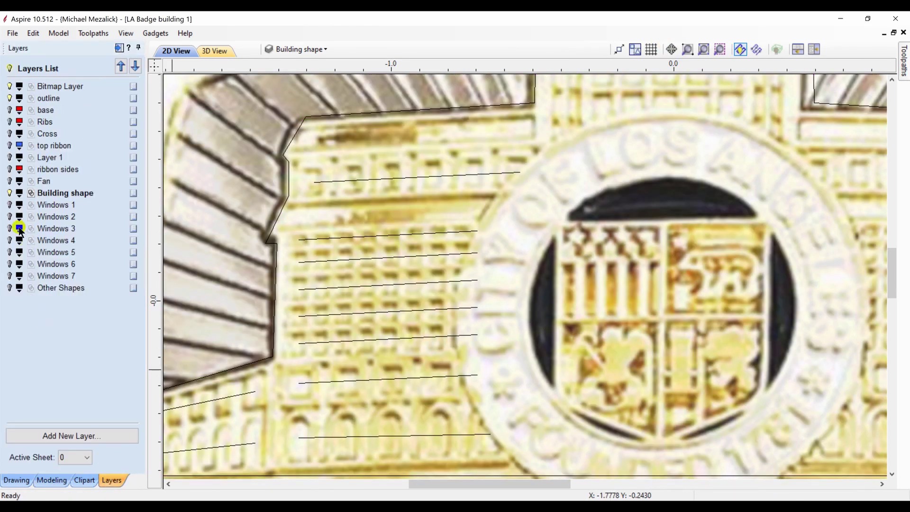
{"action": "left_click", "coordinate": [8, 204]}
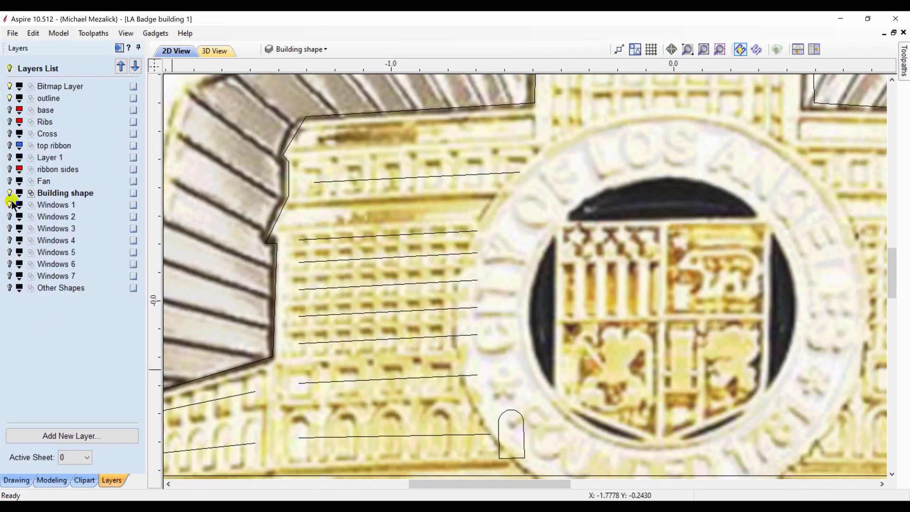
{"action": "left_click", "coordinate": [45, 205]}
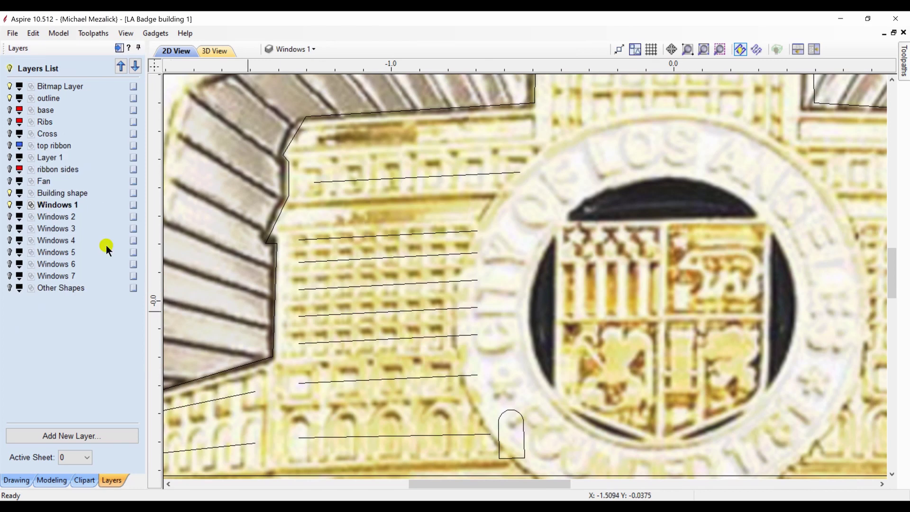
{"action": "left_click", "coordinate": [498, 450]}
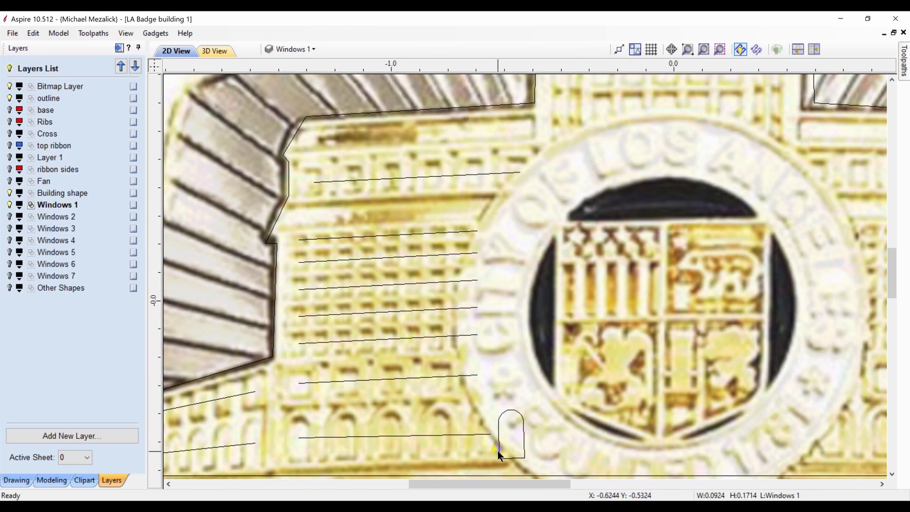
{"action": "left_click", "coordinate": [471, 433], "text": "shift"}
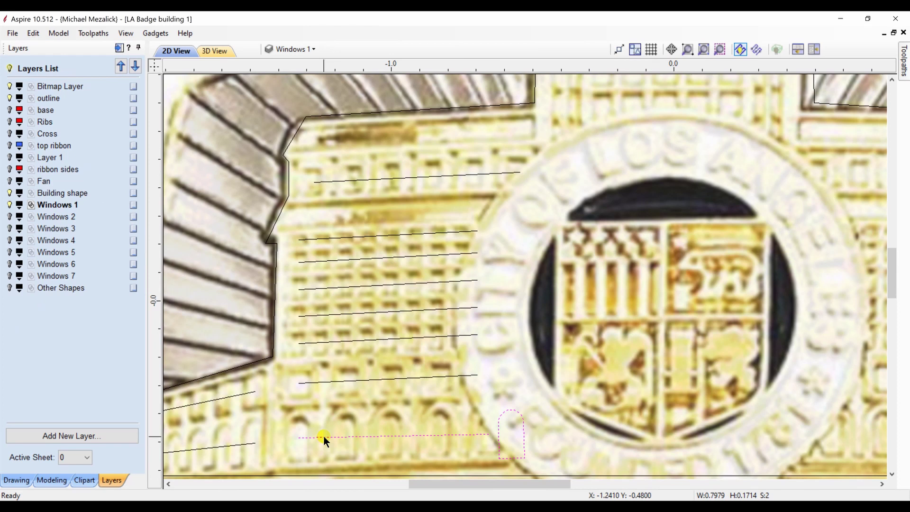
{"action": "left_click", "coordinate": [18, 477]}
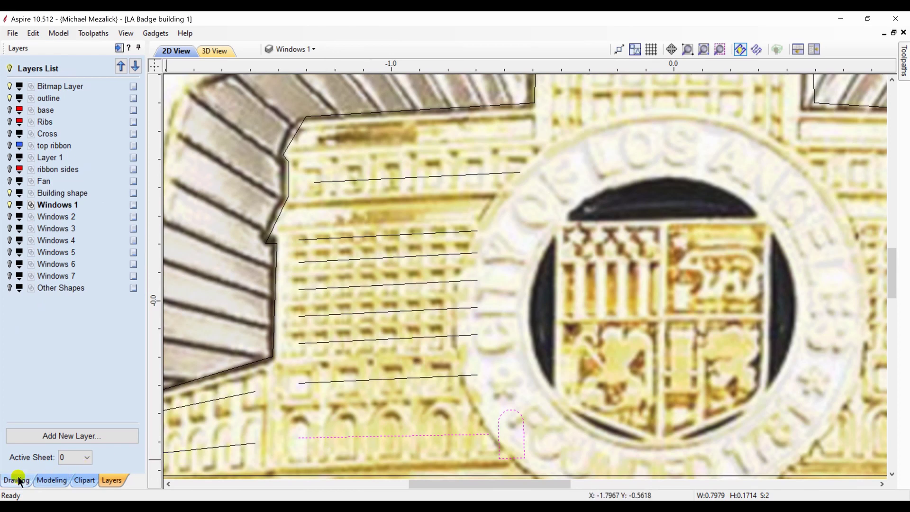
- Copy the arched window five times along the lower baseline
{"action": "left_click", "coordinate": [70, 381]}
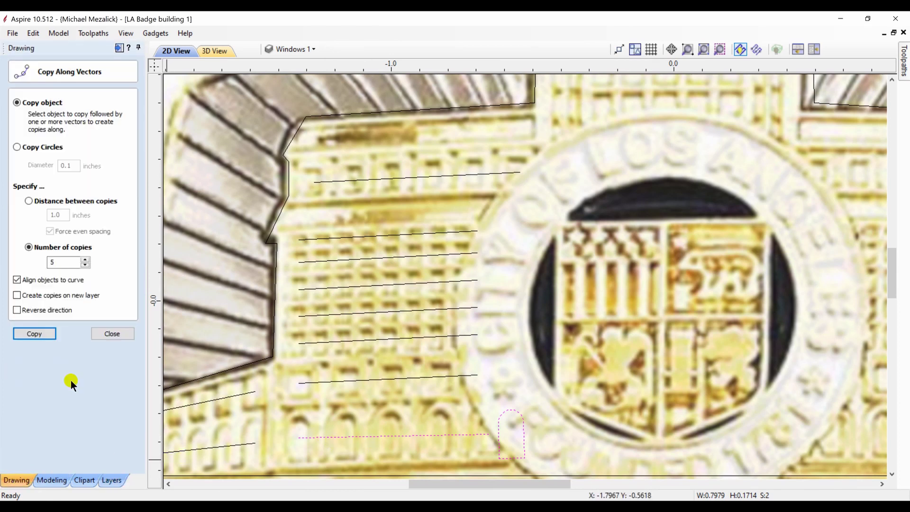
{"action": "left_click", "coordinate": [60, 279]}
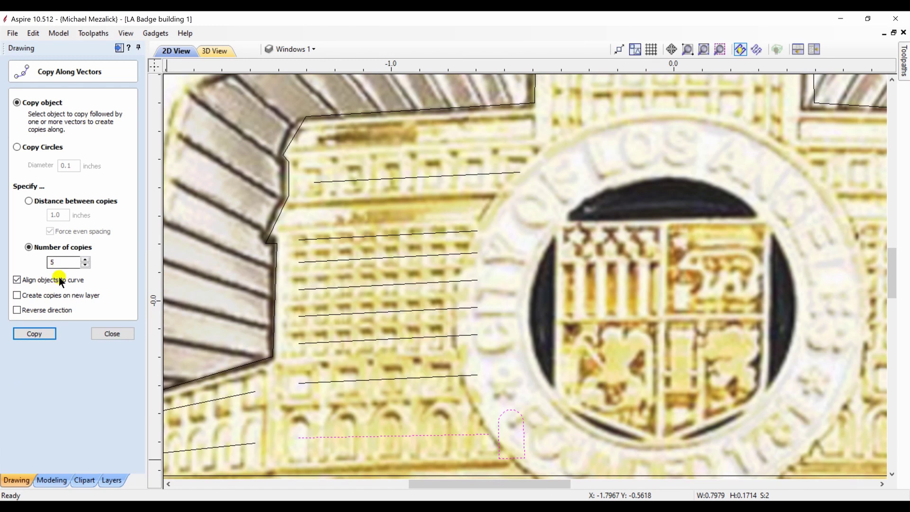
{"action": "left_click", "coordinate": [41, 334]}
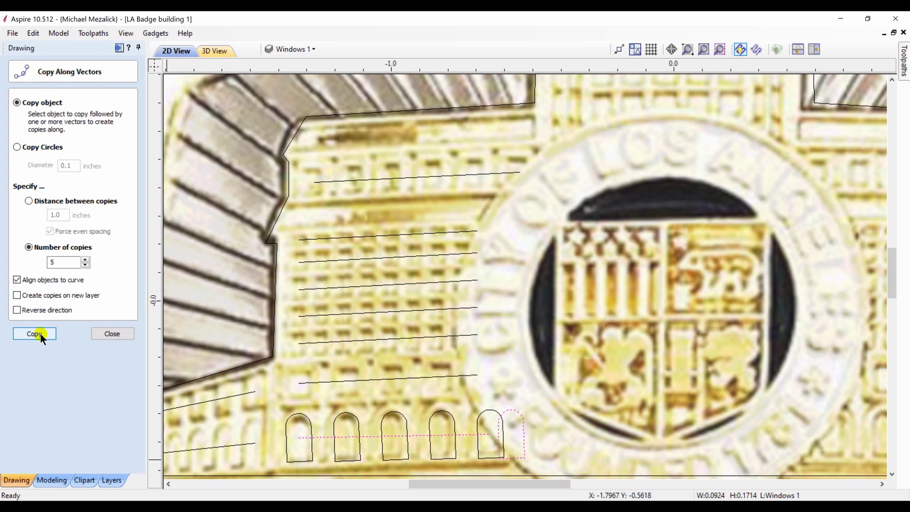
{"action": "left_click", "coordinate": [420, 482]}
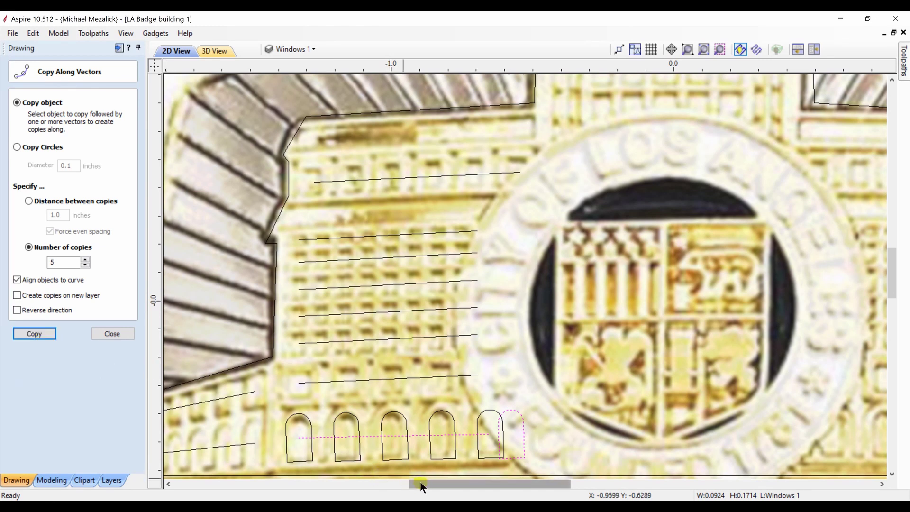
{"action": "left_click_drag", "start_coordinate": [420, 482], "coordinate": [403, 485]}
{"action": "key", "text": "Escape"}
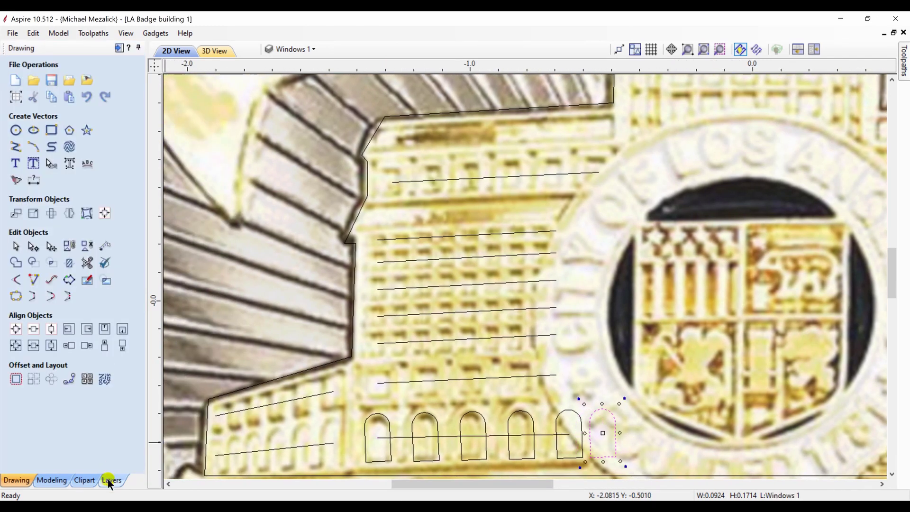
- Show Windows 2 as the current layer and select the square window with its guide line
{"action": "left_click", "coordinate": [108, 480]}
{"action": "left_click", "coordinate": [10, 216]}
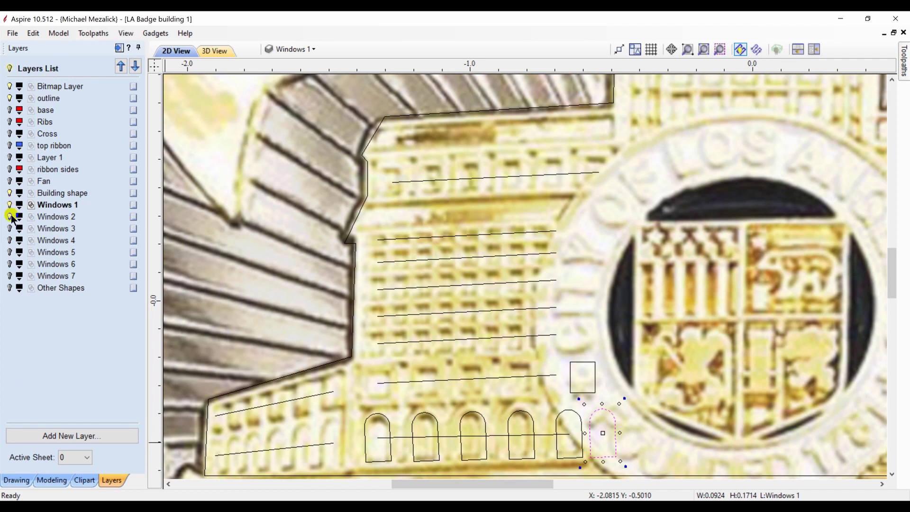
{"action": "left_click", "coordinate": [52, 217]}
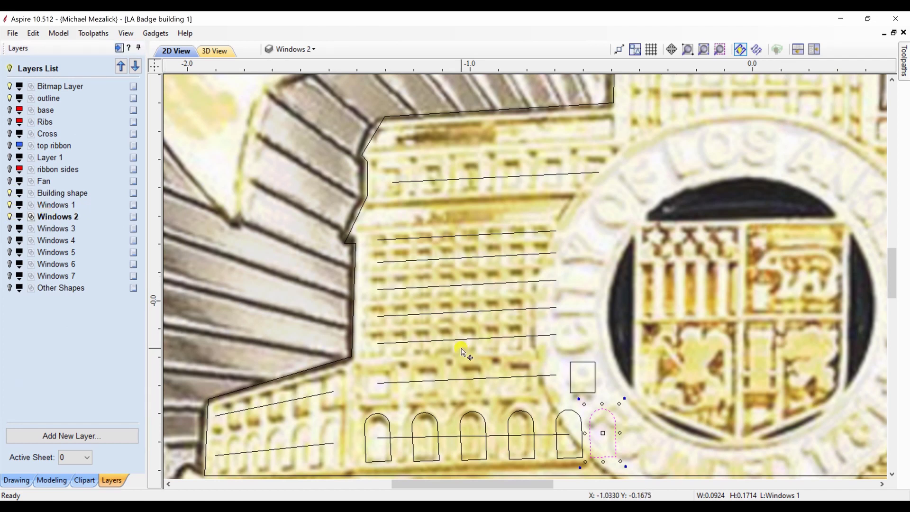
{"action": "left_click", "coordinate": [569, 389]}
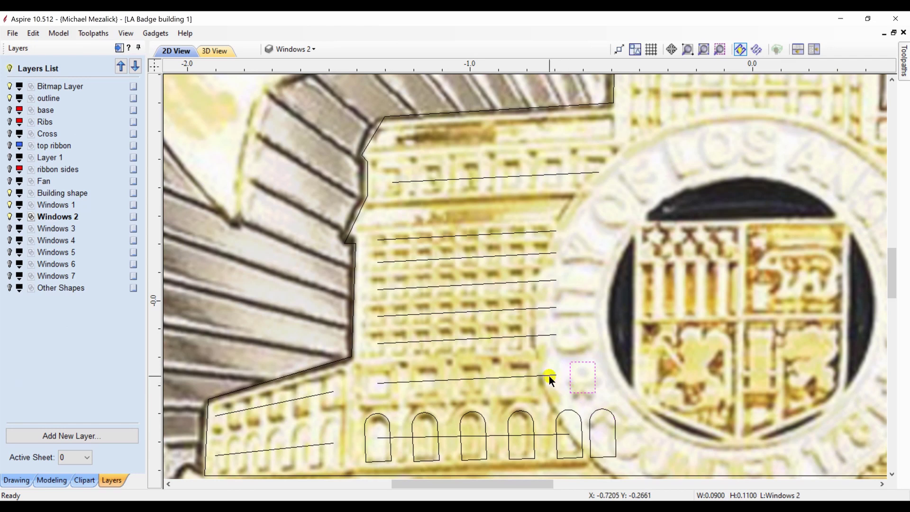
{"action": "left_click", "coordinate": [550, 377], "text": "shift"}
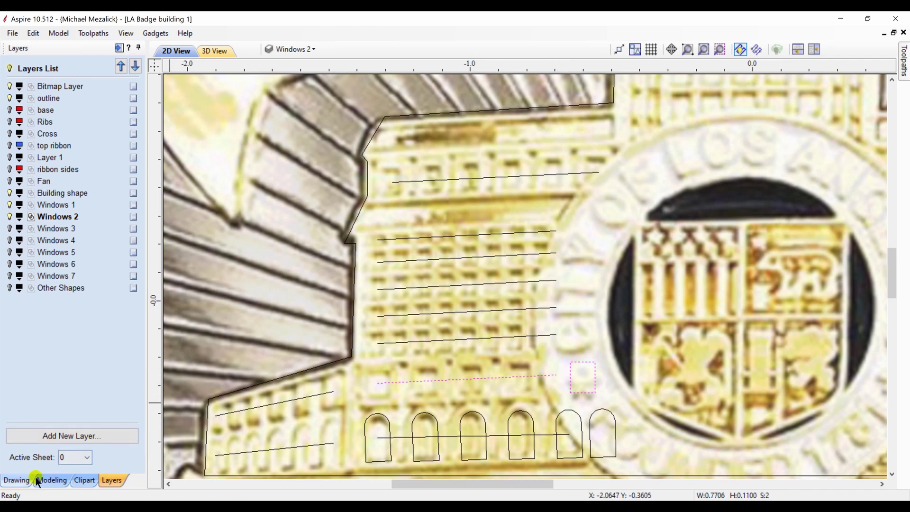
- Copy the square window five times along the guide line
{"action": "left_click", "coordinate": [17, 480]}
{"action": "left_click", "coordinate": [69, 379]}
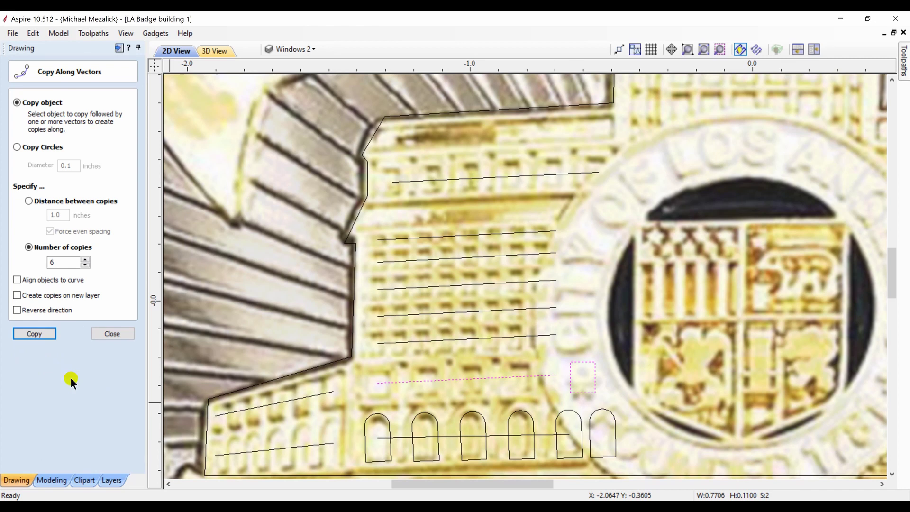
{"action": "left_click", "coordinate": [85, 260]}
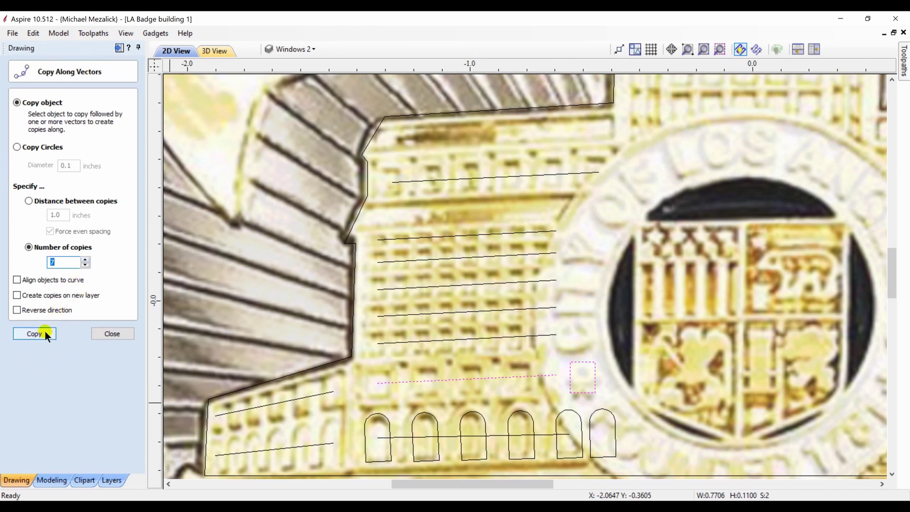
{"action": "left_click", "coordinate": [85, 265]}
{"action": "left_click", "coordinate": [85, 265]}
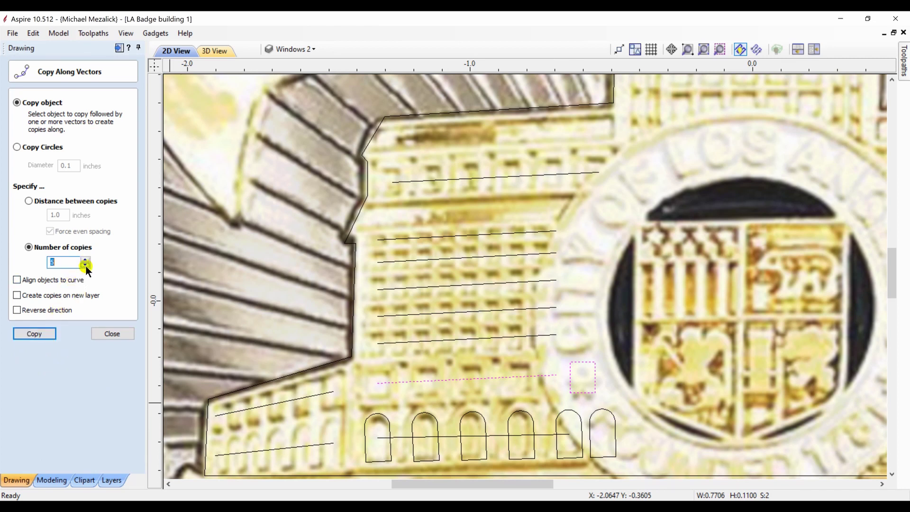
{"action": "left_click", "coordinate": [42, 334]}
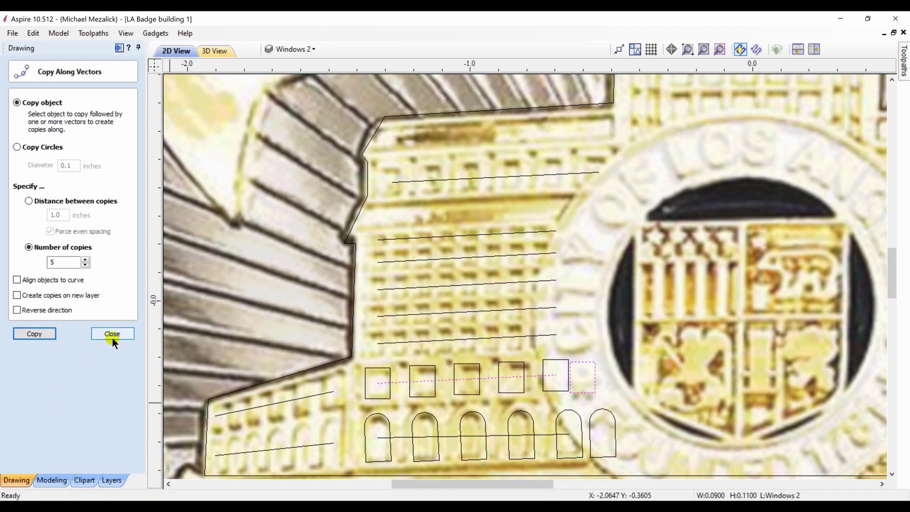
- On the Windows 6 layer, shorten the narrow tower rectangle from its top edge
{"action": "left_click", "coordinate": [112, 481]}
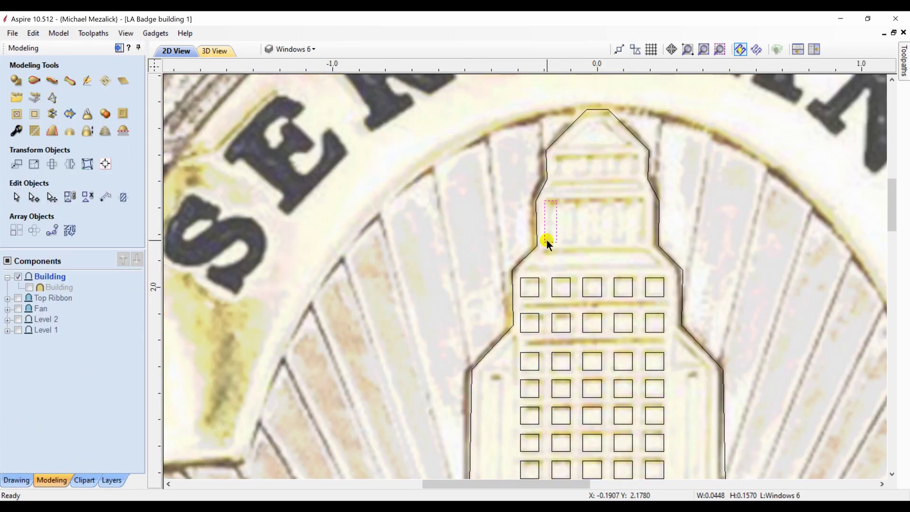
{"action": "left_click", "coordinate": [547, 240]}
{"action": "left_click_drag", "start_coordinate": [550, 196], "coordinate": [550, 205]}
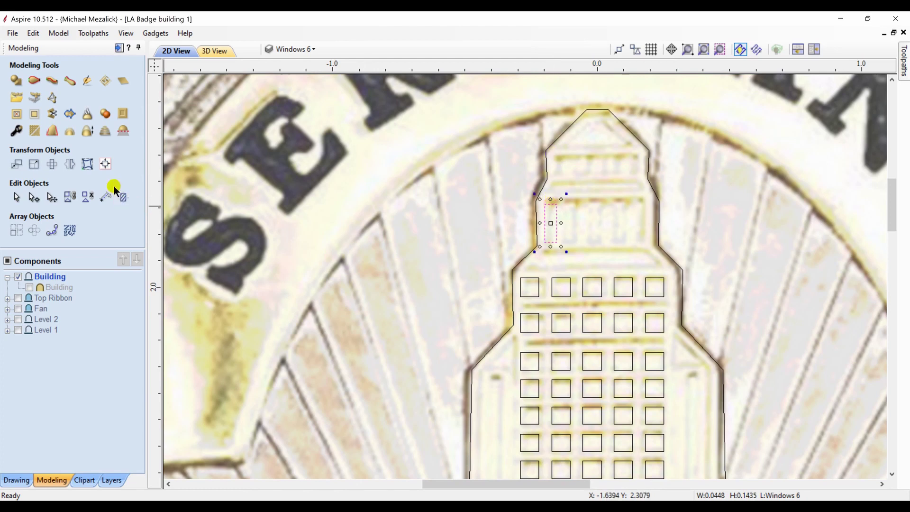
- Mirror copies of the narrow window rectangle to the right, four more times
{"action": "left_click", "coordinate": [70, 164]}
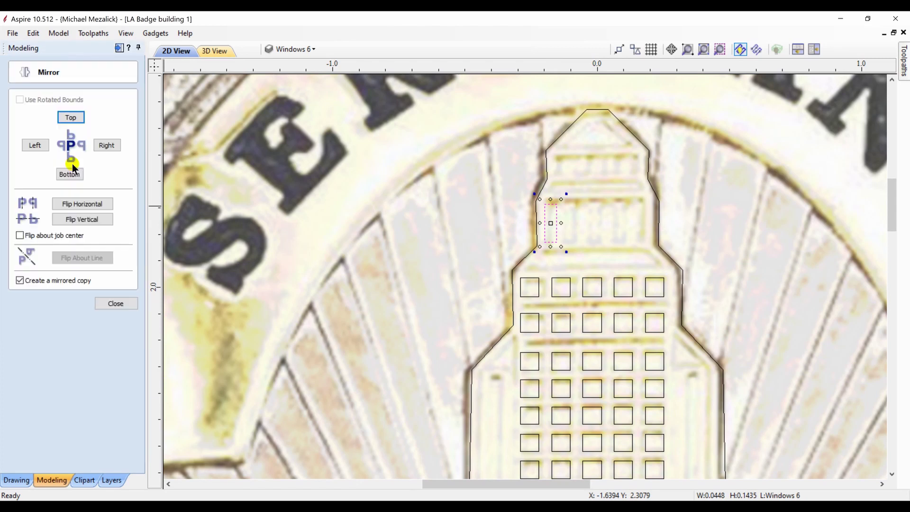
{"action": "left_click", "coordinate": [105, 147]}
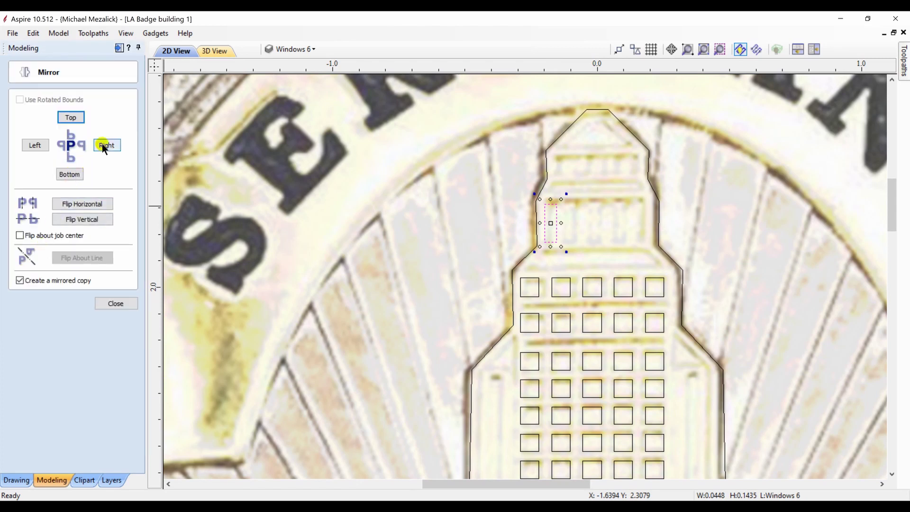
{"action": "left_click", "coordinate": [105, 146]}
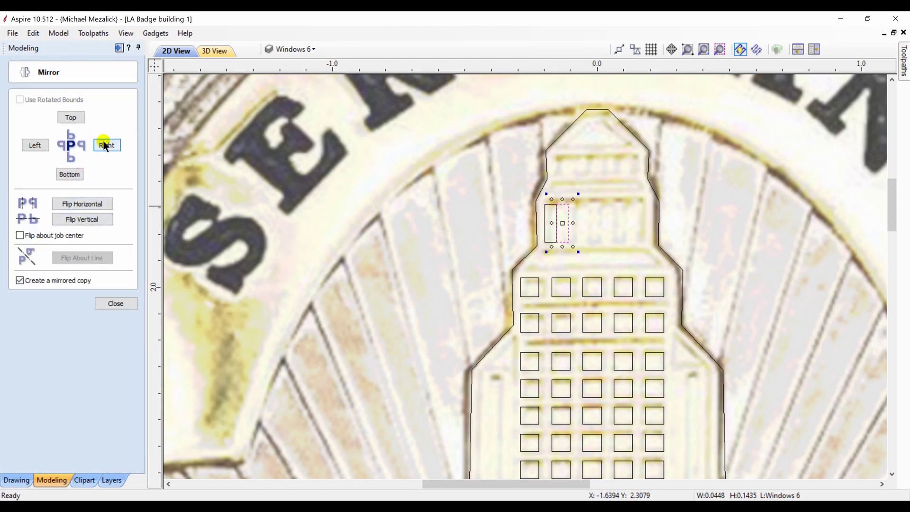
{"action": "left_click", "coordinate": [105, 146]}
{"action": "left_click", "coordinate": [105, 146]}
{"action": "left_click", "coordinate": [105, 146]}
{"action": "left_click", "coordinate": [115, 303]}
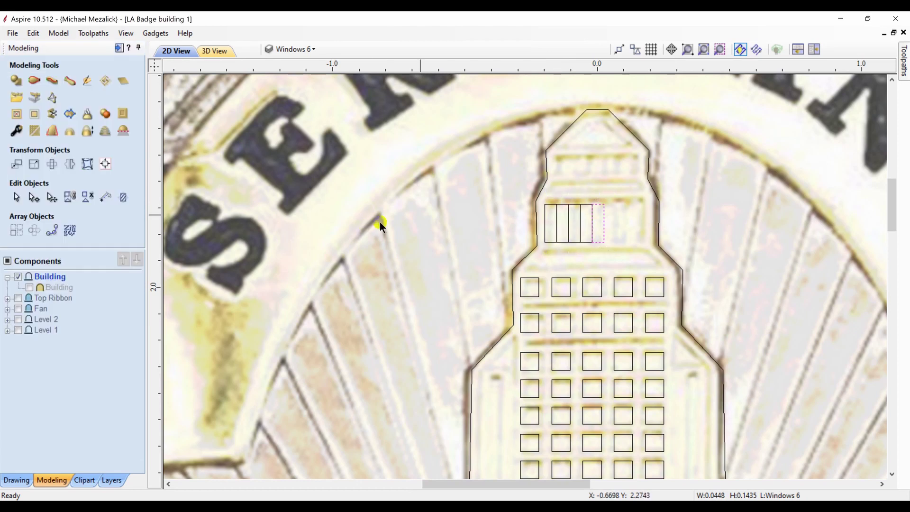
- Nudge the rightmost rectangle right, then select all five tower window rectangles
{"action": "left_click", "coordinate": [603, 232]}
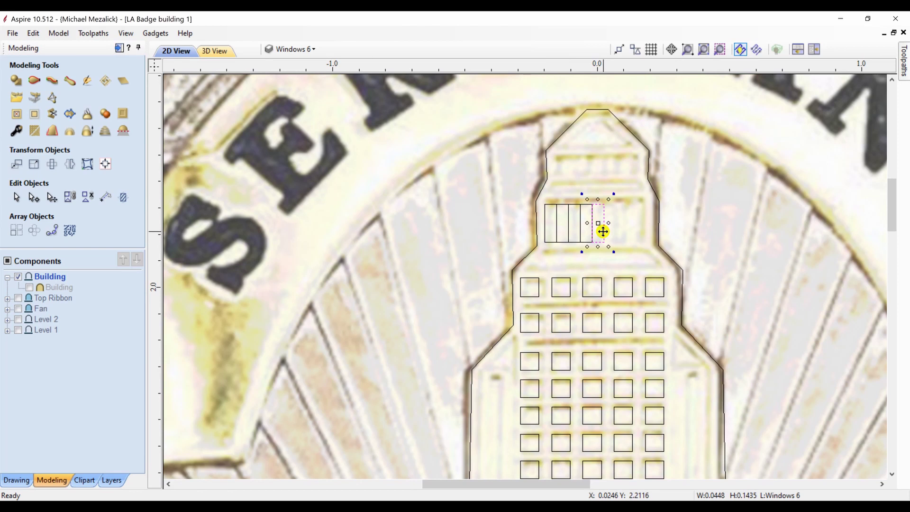
{"action": "key", "text": "Right"}
{"action": "key", "text": "Right"}
{"action": "key", "text": "Right"}
{"action": "key", "text": "Right"}
{"action": "key", "text": "Right"}
{"action": "key", "text": "Right"}
{"action": "key", "text": "Right"}
{"action": "key", "text": "Right"}
{"action": "key", "text": "Right"}
{"action": "key", "text": "Right"}
{"action": "key", "text": "Right"}
{"action": "key", "text": "Right"}
{"action": "key", "text": "Right"}
{"action": "key", "text": "Right"}
{"action": "left_click", "coordinate": [558, 242]}
{"action": "left_click", "coordinate": [562, 242], "text": "shift"}
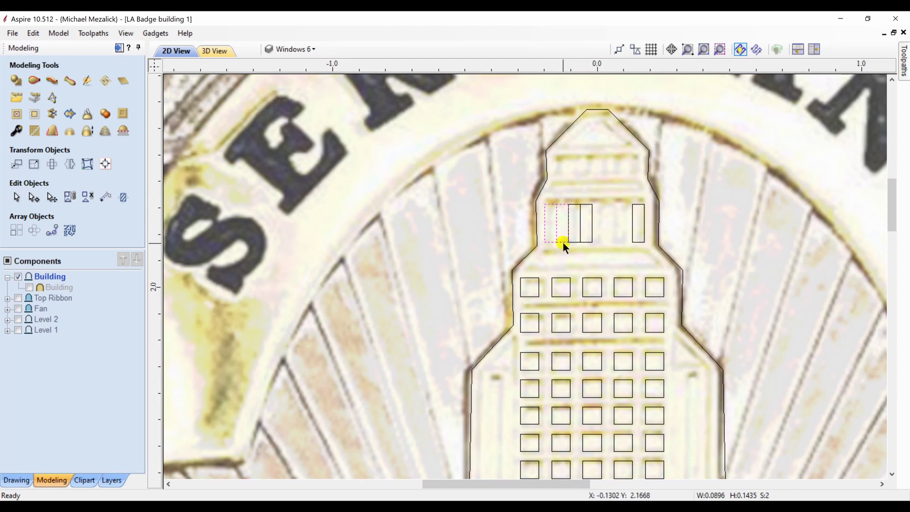
{"action": "left_click", "coordinate": [573, 242], "text": "shift"}
{"action": "left_click", "coordinate": [586, 241], "text": "shift"}
{"action": "left_click", "coordinate": [638, 241], "text": "shift"}
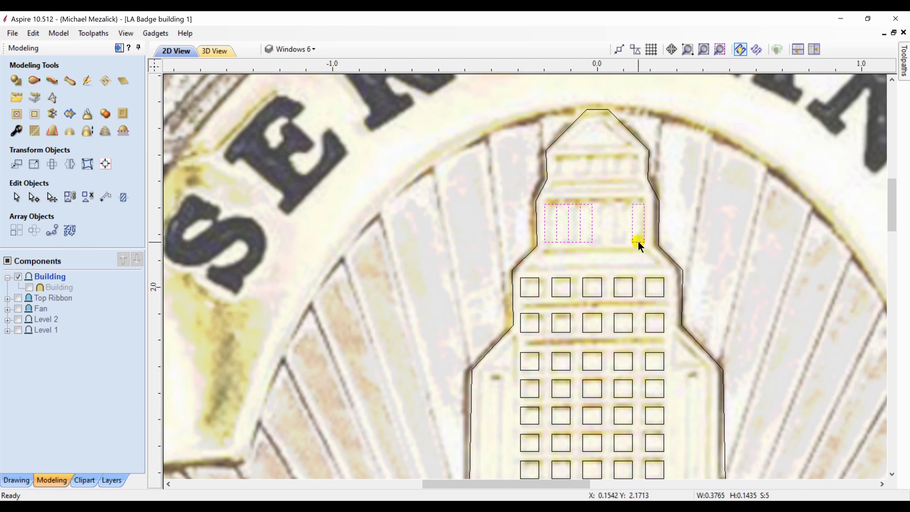
- Space the five narrow tower windows evenly in a horizontal row
{"action": "left_click", "coordinate": [105, 164]}
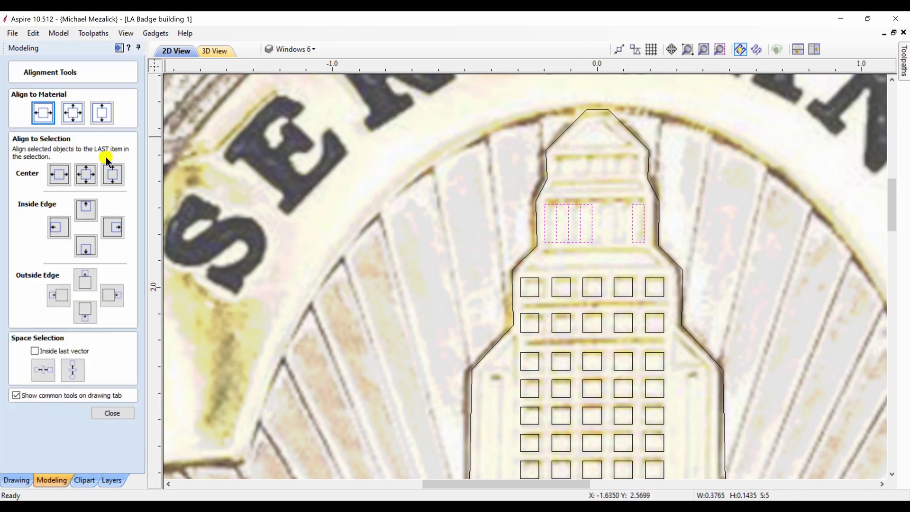
{"action": "left_click", "coordinate": [41, 373]}
{"action": "left_click", "coordinate": [103, 413]}
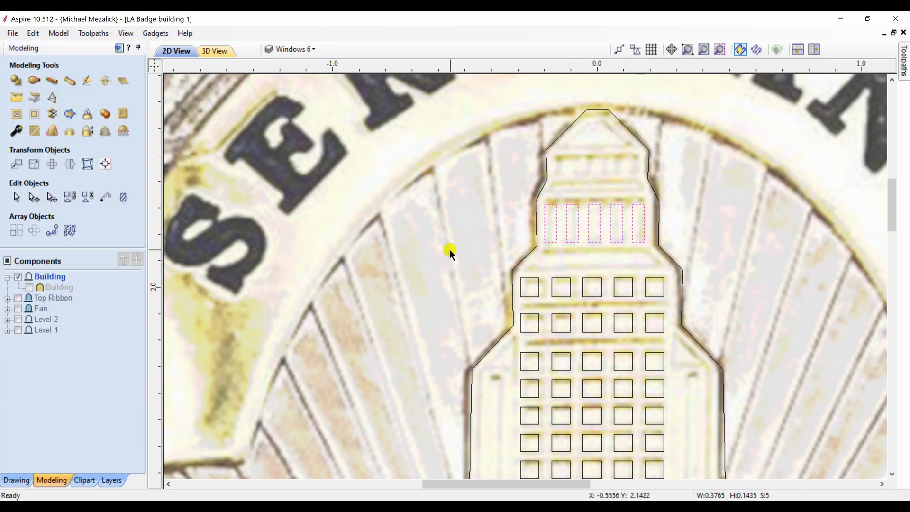
{"action": "left_click", "coordinate": [521, 262]}
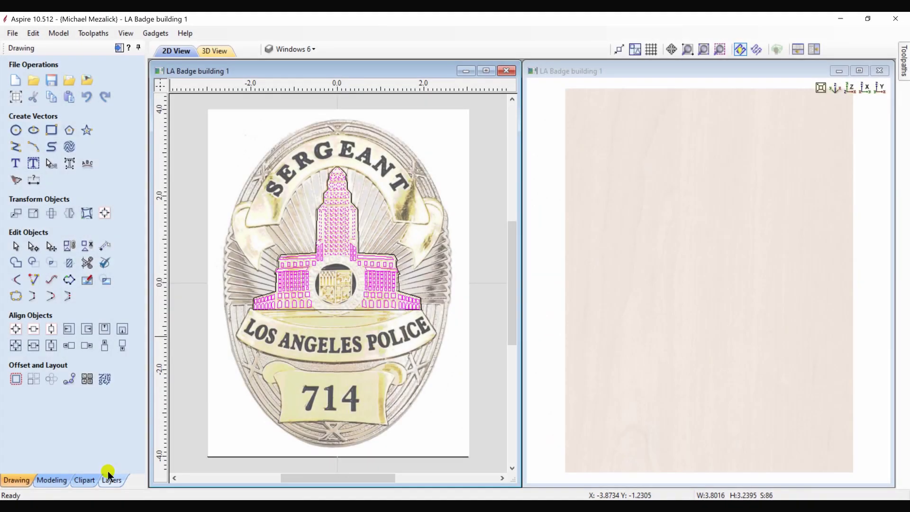
- Make the Building component visible again in the relief
{"action": "left_click", "coordinate": [107, 476]}
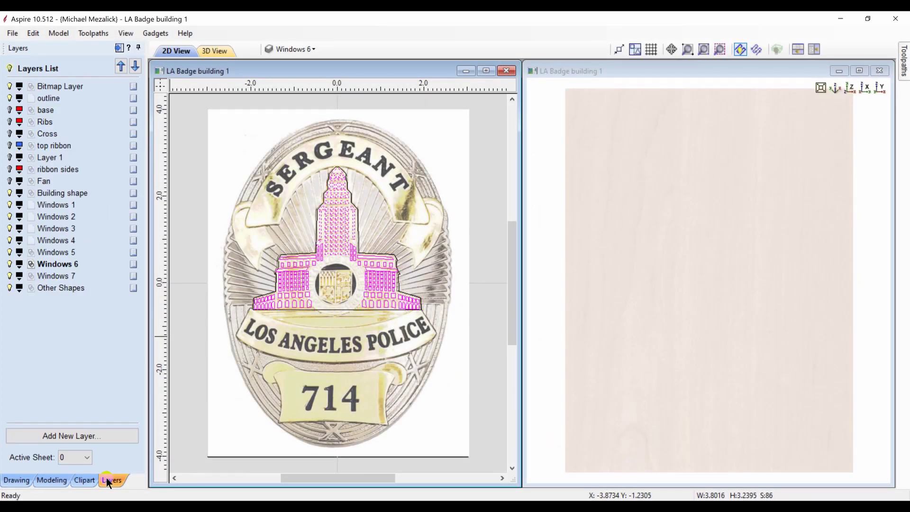
{"action": "left_click", "coordinate": [53, 477]}
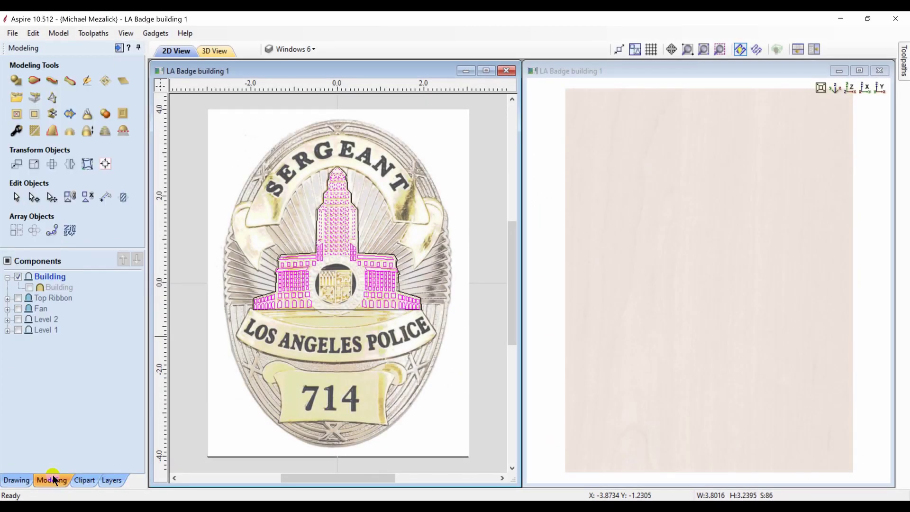
{"action": "left_click", "coordinate": [28, 283]}
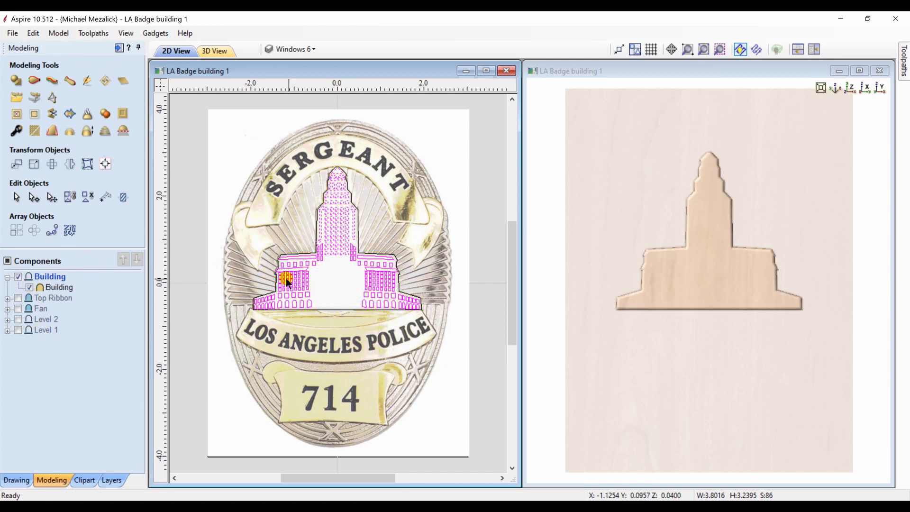
- Create a flat windows component with a -0.03 inch base height and apply it
{"action": "left_click", "coordinate": [16, 80]}
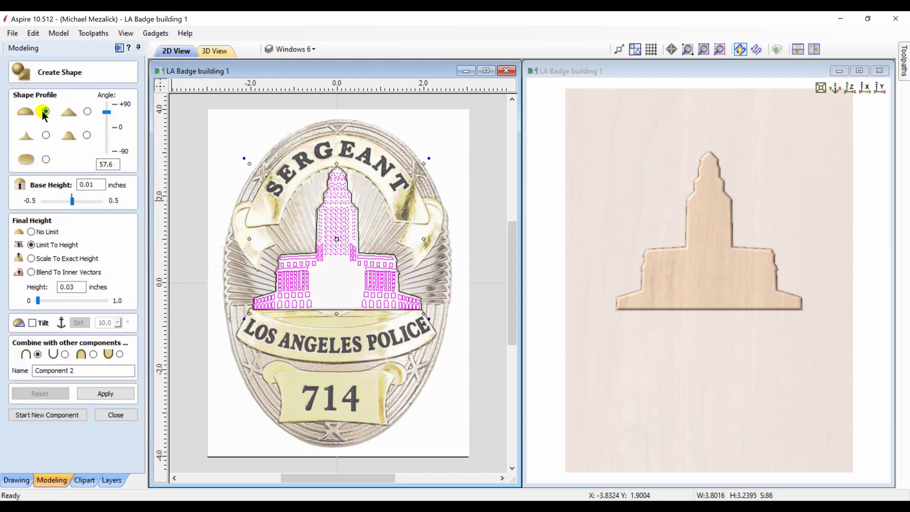
{"action": "left_click", "coordinate": [46, 159]}
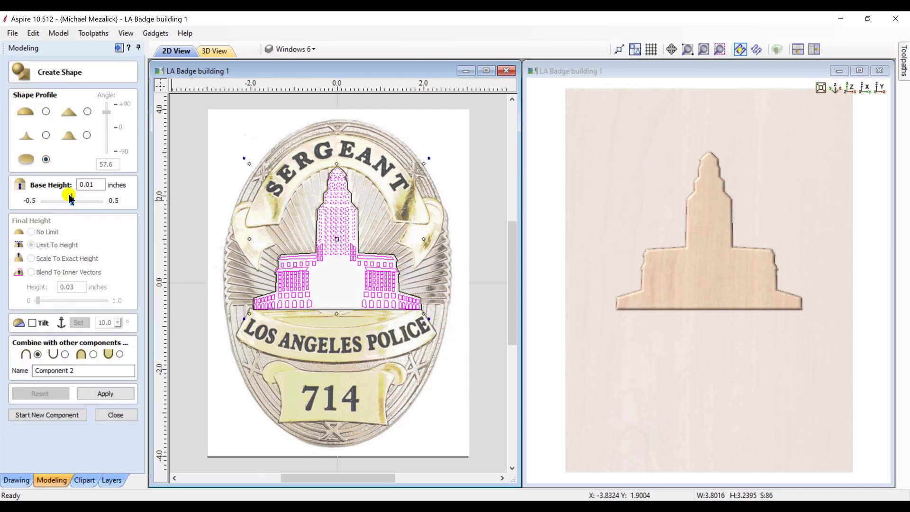
{"action": "left_click_drag", "start_coordinate": [73, 201], "coordinate": [71, 201]}
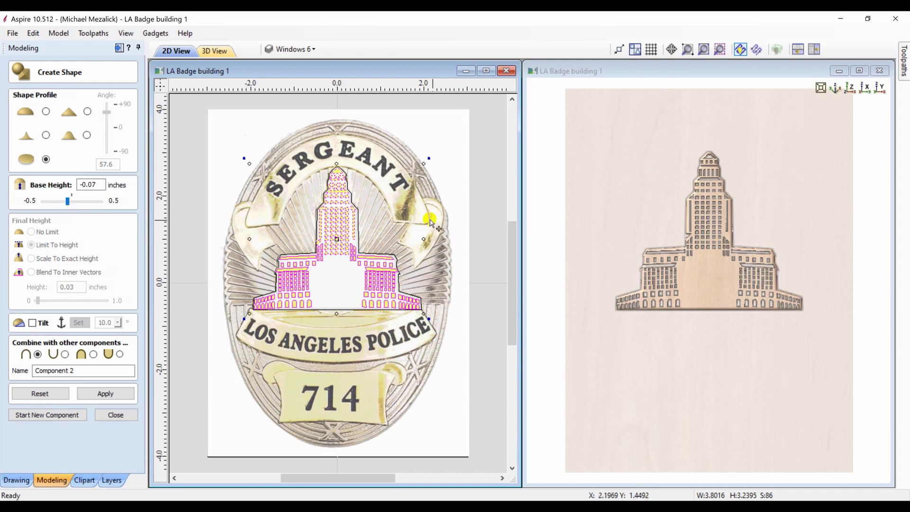
{"action": "left_click", "coordinate": [664, 262]}
{"action": "scroll", "coordinate": [664, 260], "scroll_direction": "up", "scroll_amount": 2}
{"action": "scroll", "coordinate": [668, 237], "scroll_direction": "up", "scroll_amount": 2}
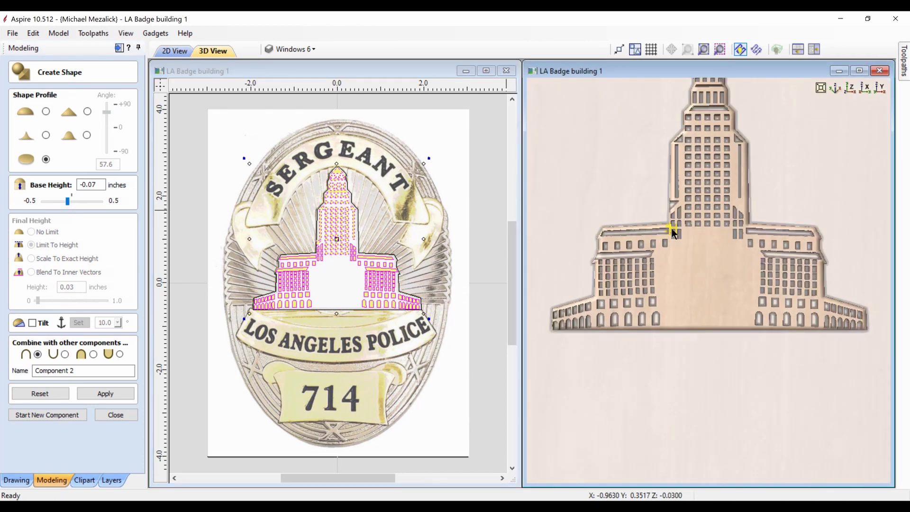
{"action": "scroll", "coordinate": [669, 237], "scroll_direction": "down", "scroll_amount": 3}
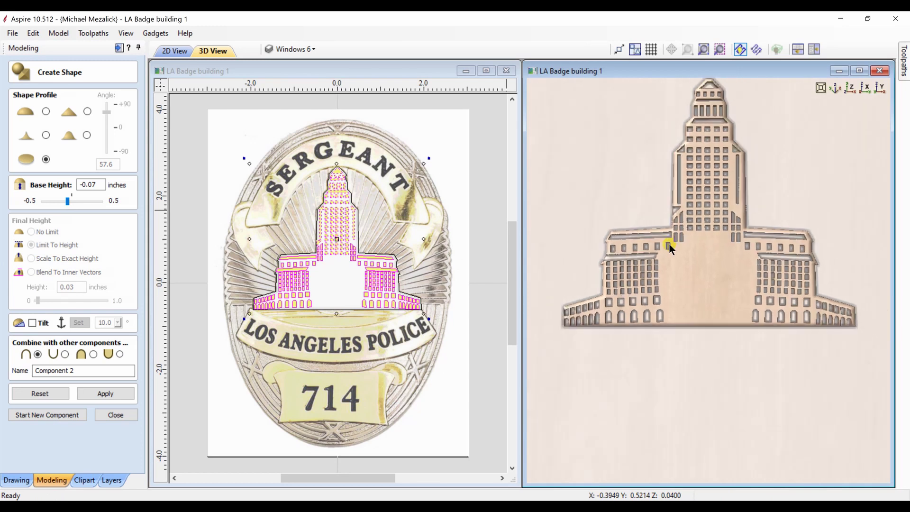
{"action": "left_click", "coordinate": [99, 183]}
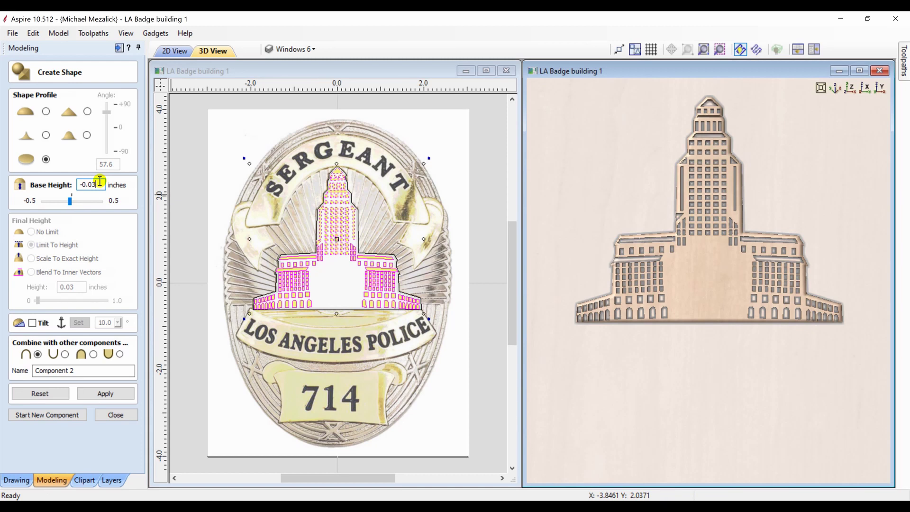
{"action": "key", "text": "Return"}
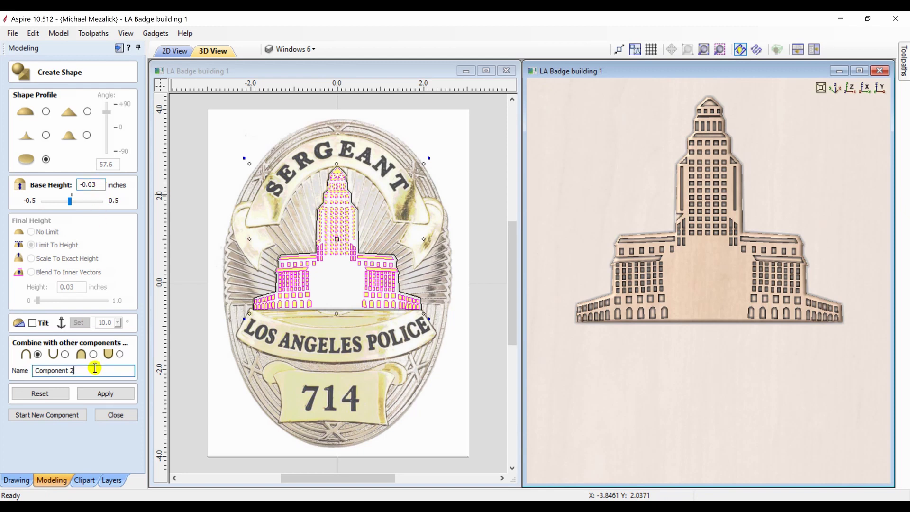
{"action": "left_click_drag", "start_coordinate": [94, 370], "coordinate": [34, 375]}
{"action": "type", "text": "windows"}
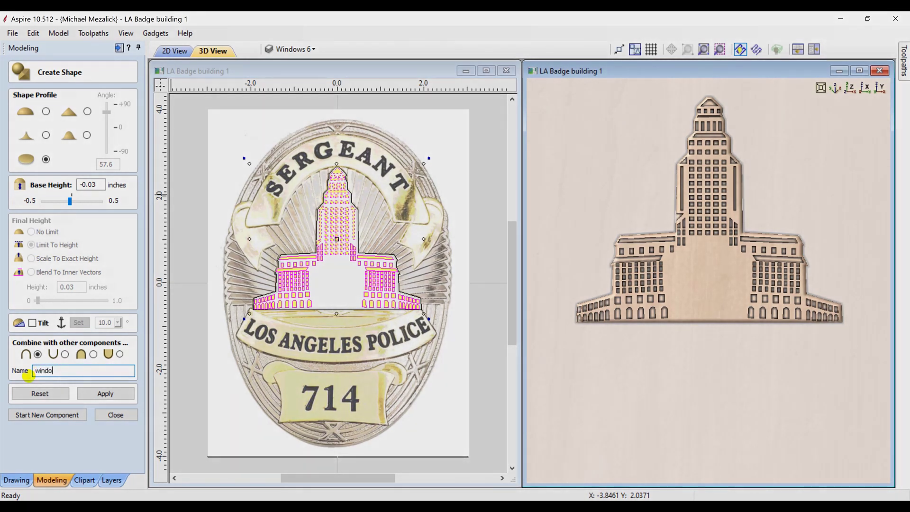
{"action": "left_click", "coordinate": [95, 394]}
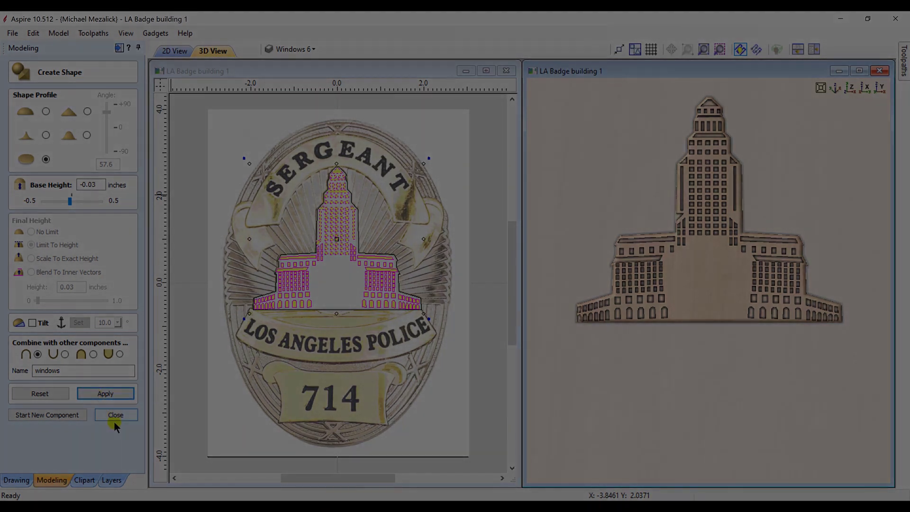
- Show the City Seal layer coloured red and zoom to the full drawing limits
{"action": "left_click", "coordinate": [116, 415]}
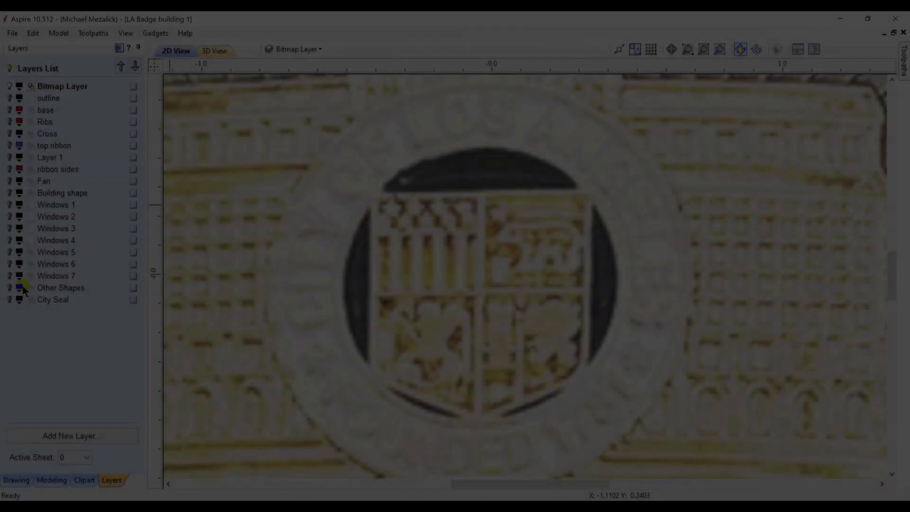
{"action": "left_click", "coordinate": [9, 299]}
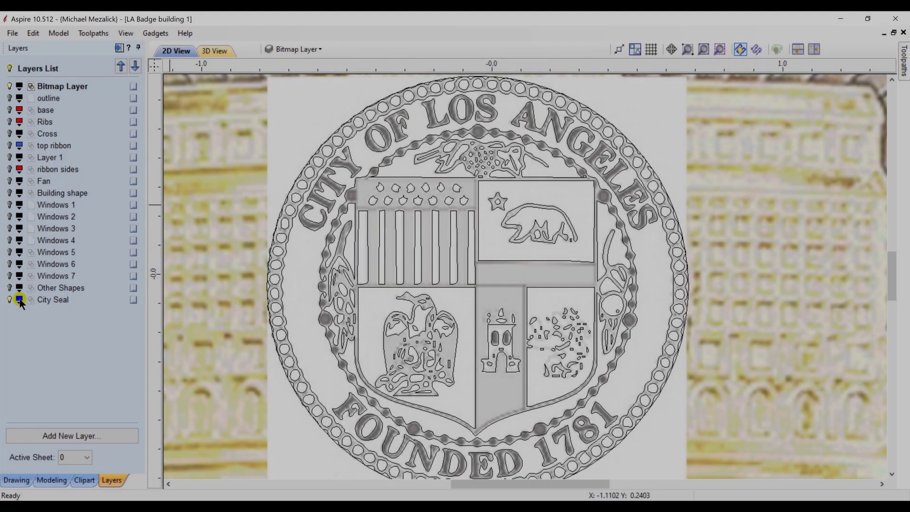
{"action": "left_click", "coordinate": [19, 300]}
{"action": "left_click", "coordinate": [24, 352]}
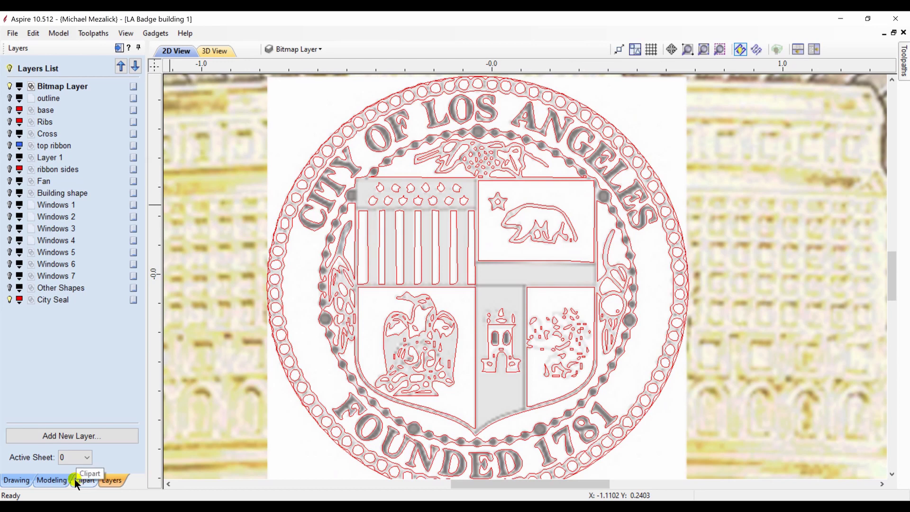
{"action": "left_click", "coordinate": [704, 50]}
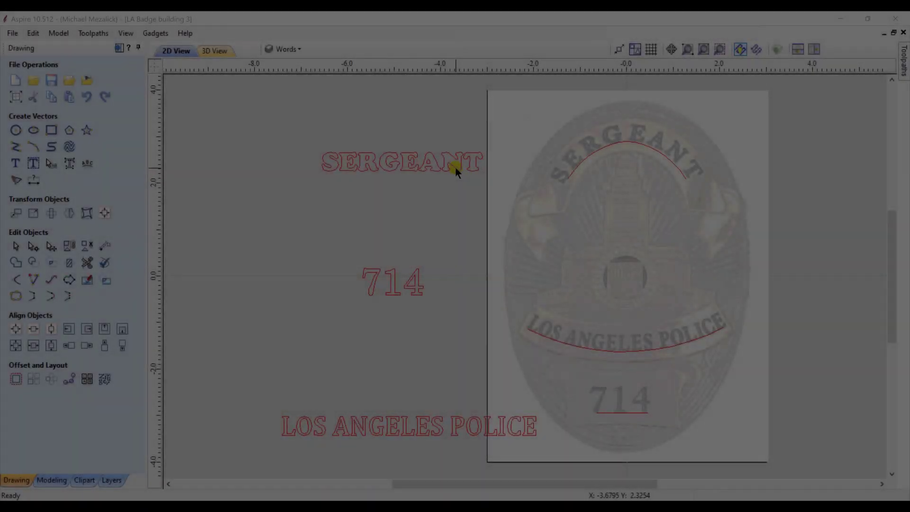
- Wrap the SERGEANT text along its arc with Text On A Curve
{"action": "left_click", "coordinate": [455, 166]}
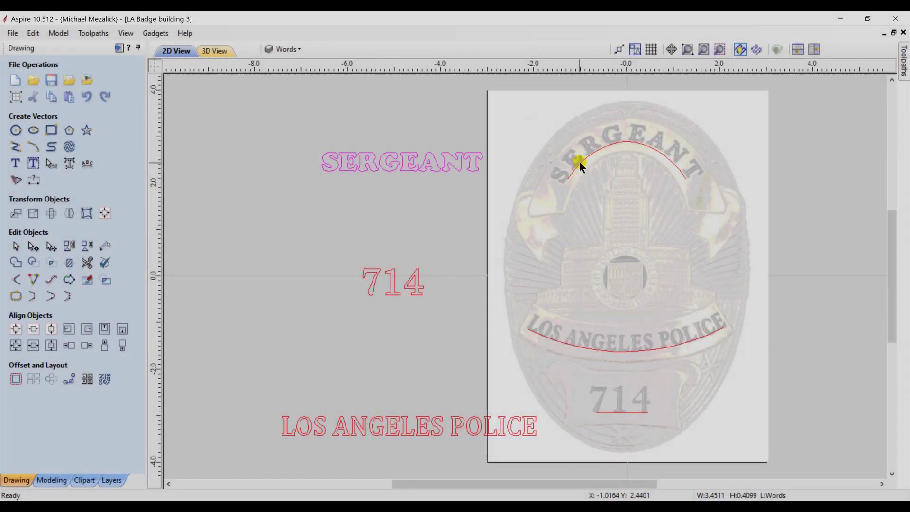
{"action": "left_click", "coordinate": [580, 163], "text": "shift"}
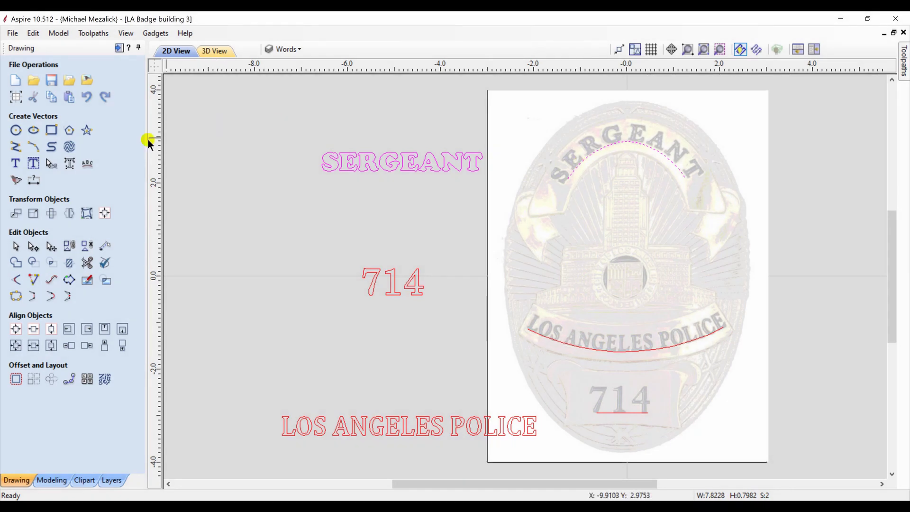
{"action": "left_click", "coordinate": [87, 163]}
{"action": "left_click", "coordinate": [729, 50]}
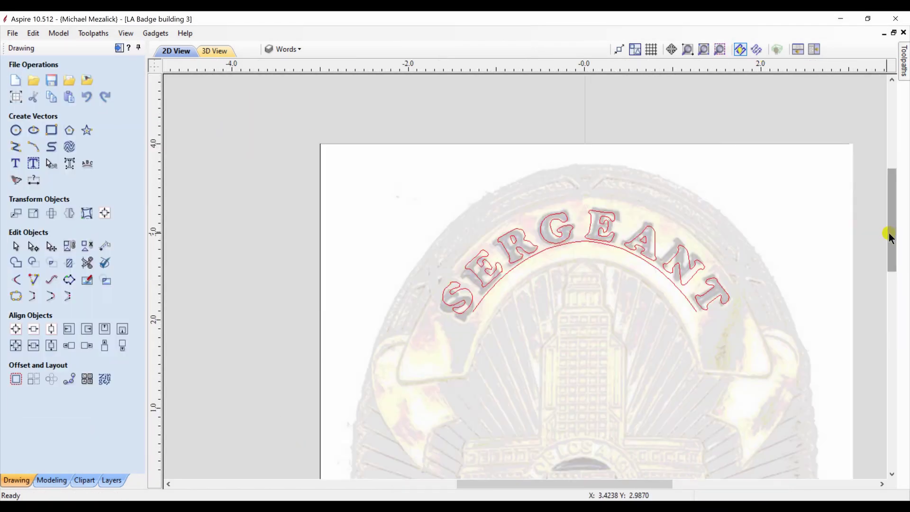
{"action": "left_click_drag", "start_coordinate": [887, 233], "coordinate": [903, 299]}
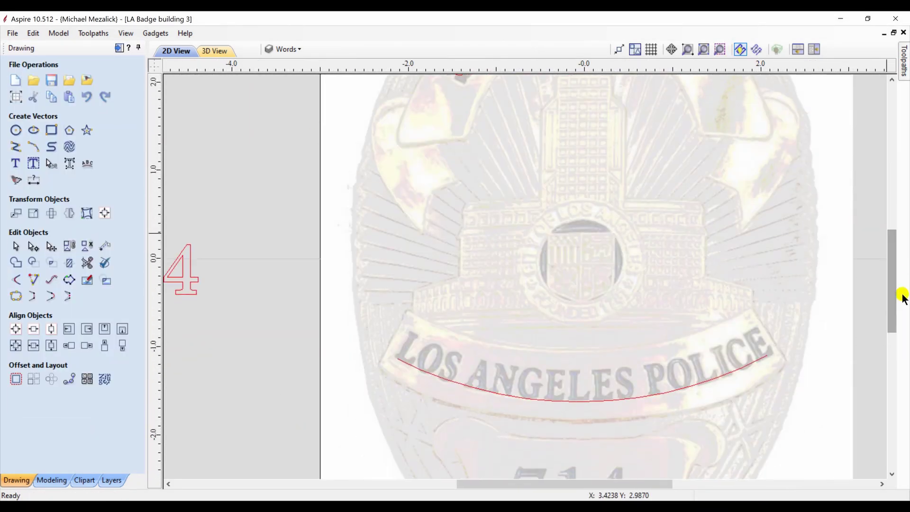
{"action": "left_click", "coordinate": [710, 51]}
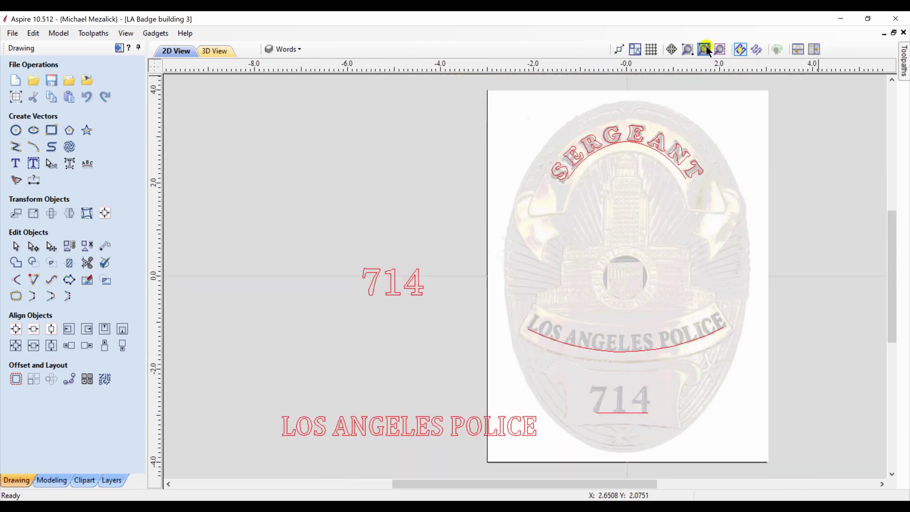
- Wrap LOS ANGELES POLICE along the arc of the lower scroll
{"action": "left_click", "coordinate": [424, 423]}
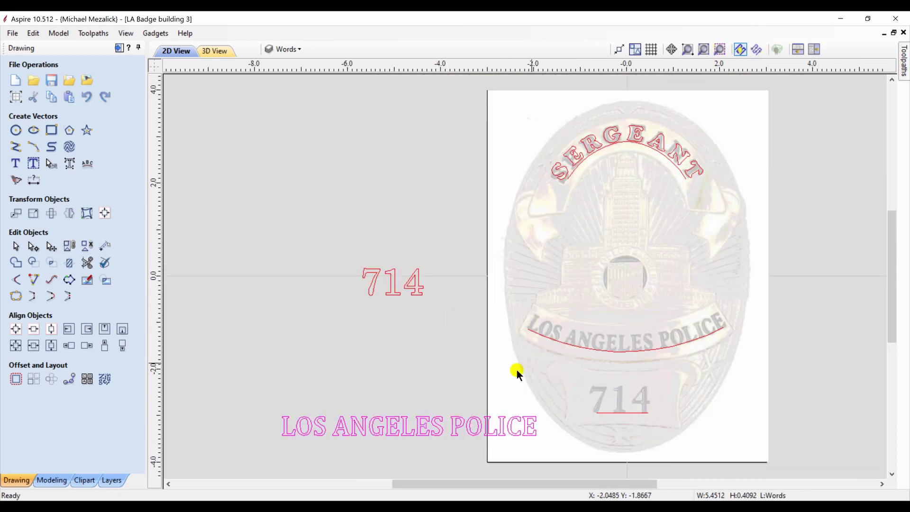
{"action": "left_click", "coordinate": [570, 349], "text": "shift"}
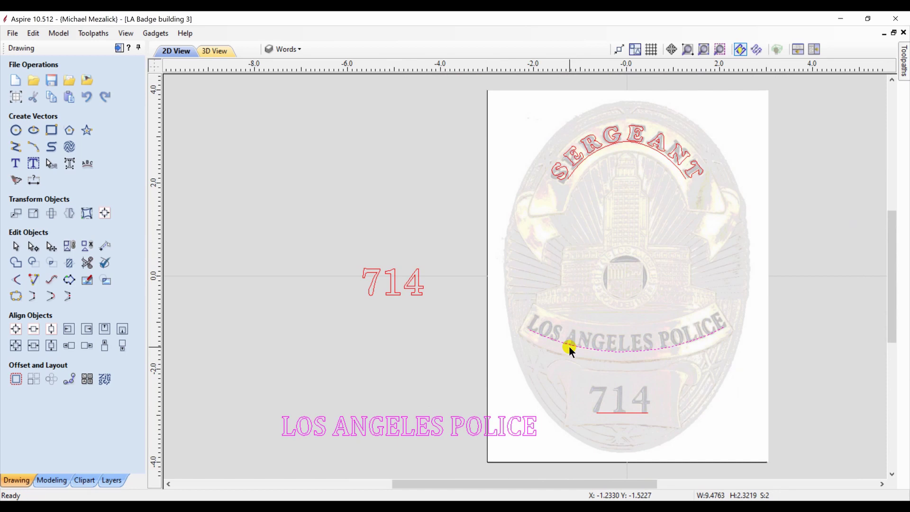
{"action": "left_click", "coordinate": [87, 163]}
{"action": "left_click", "coordinate": [101, 425]}
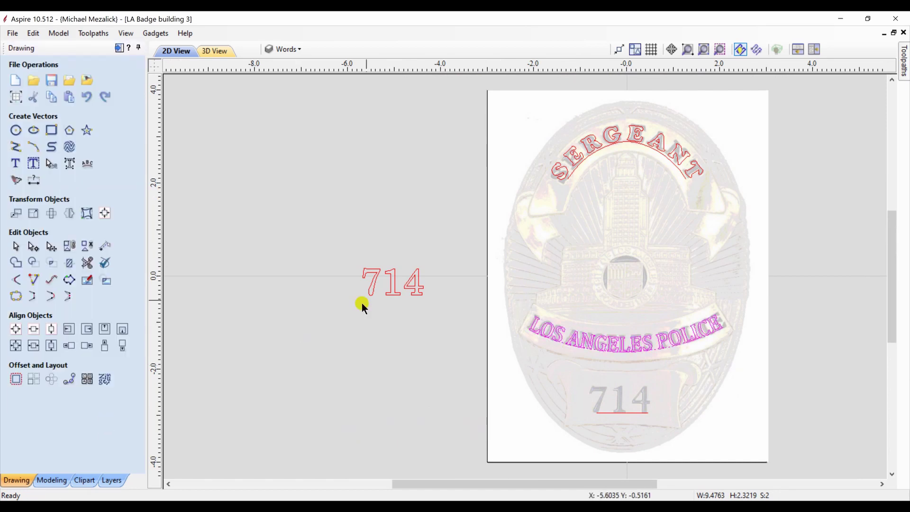
- Move the 714 text onto the badge's number panel
{"action": "left_click", "coordinate": [374, 292]}
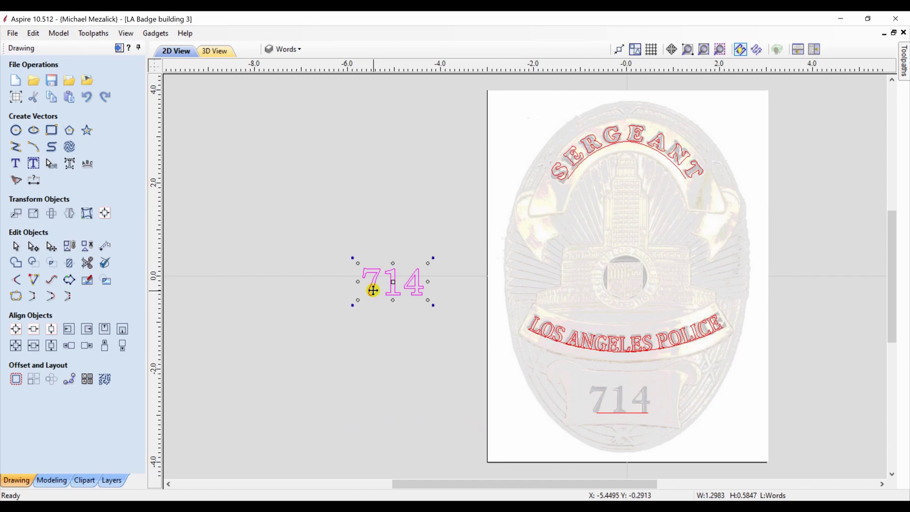
{"action": "left_click_drag", "start_coordinate": [374, 290], "coordinate": [602, 408]}
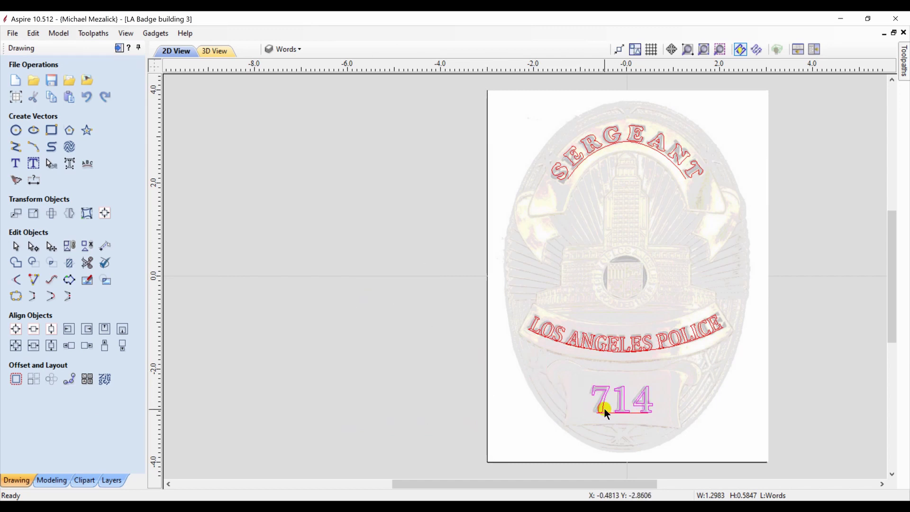
{"action": "left_click", "coordinate": [440, 344]}
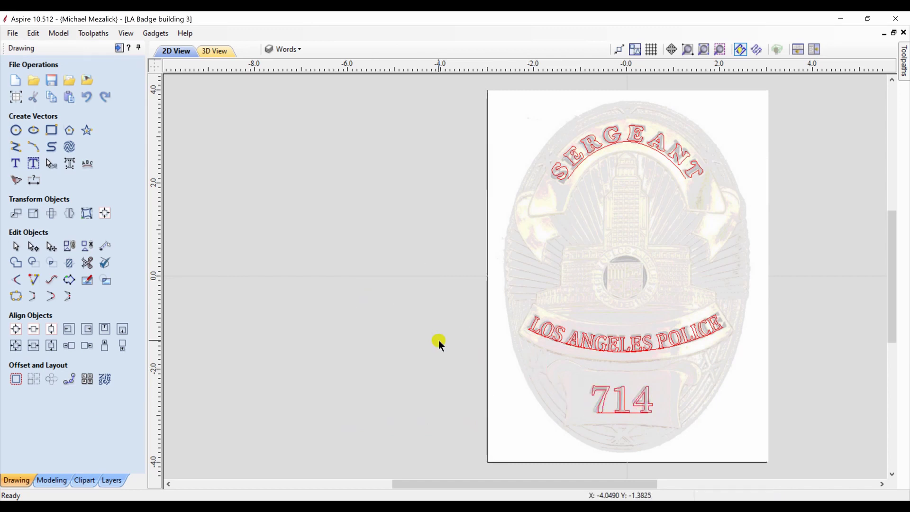
{"action": "left_click", "coordinate": [609, 259]}
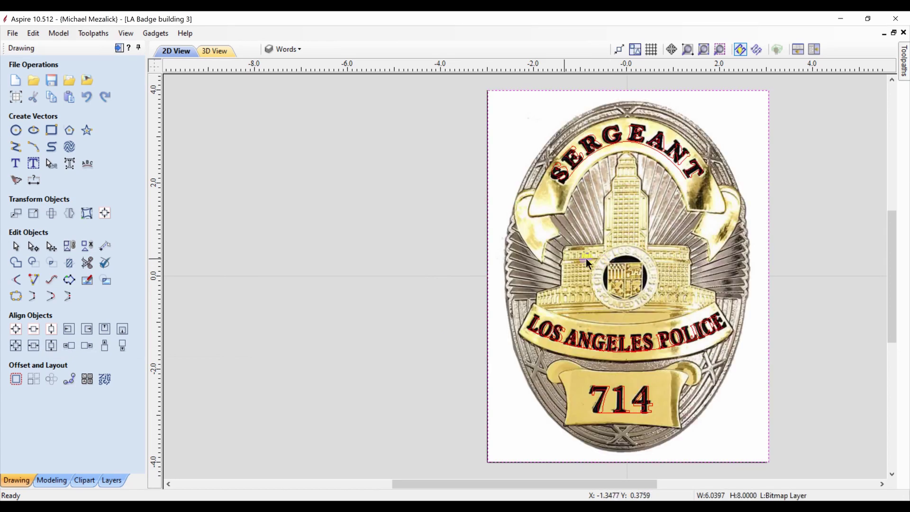
{"action": "left_click", "coordinate": [426, 327]}
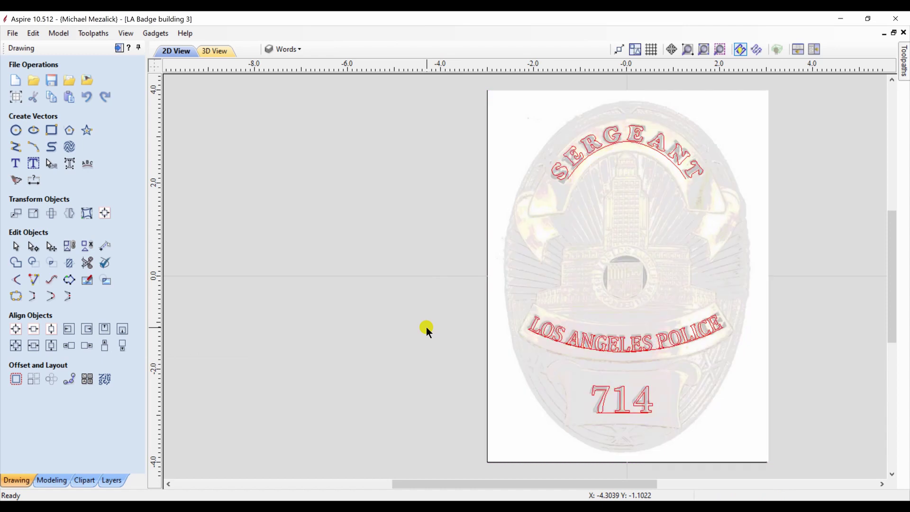